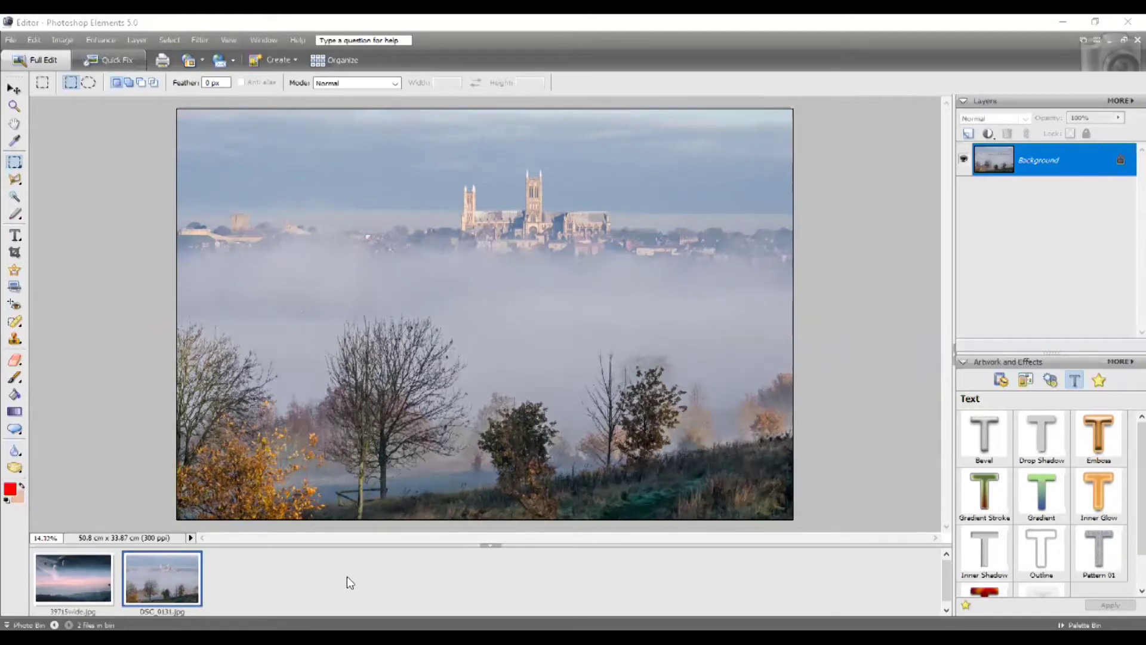
Examine the two open source photos, the planet scene 39715wide.jpg and the misty cathedral landscape DSC_0131.jpg.
{"action": "left_click", "coordinate": [63, 574]}
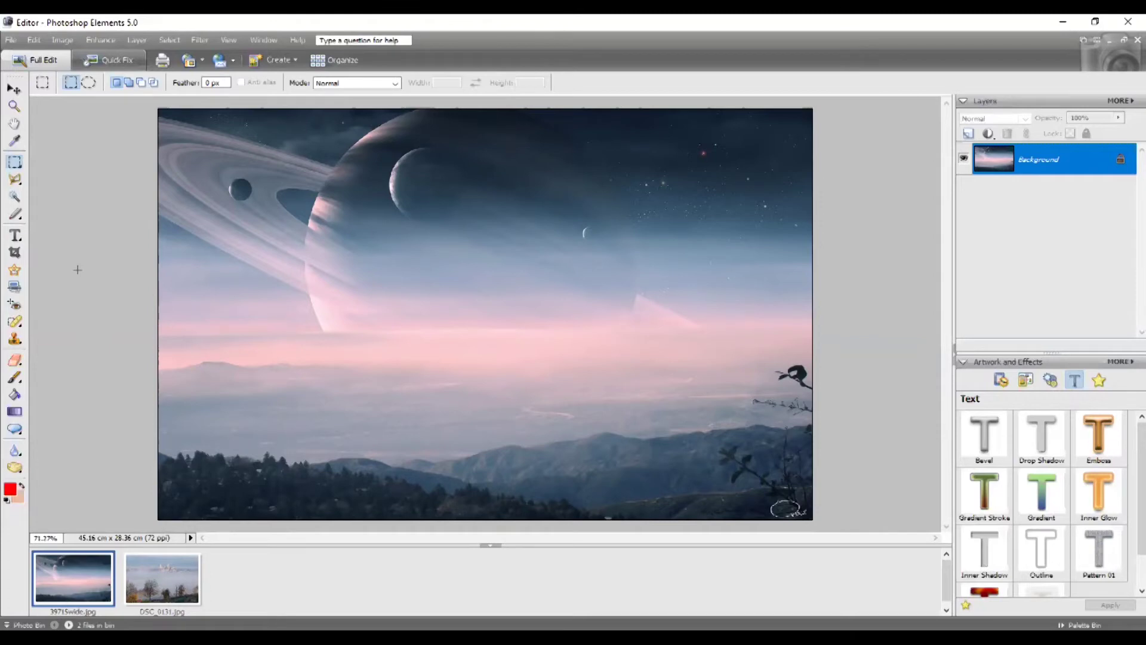
{"action": "left_click", "coordinate": [171, 594]}
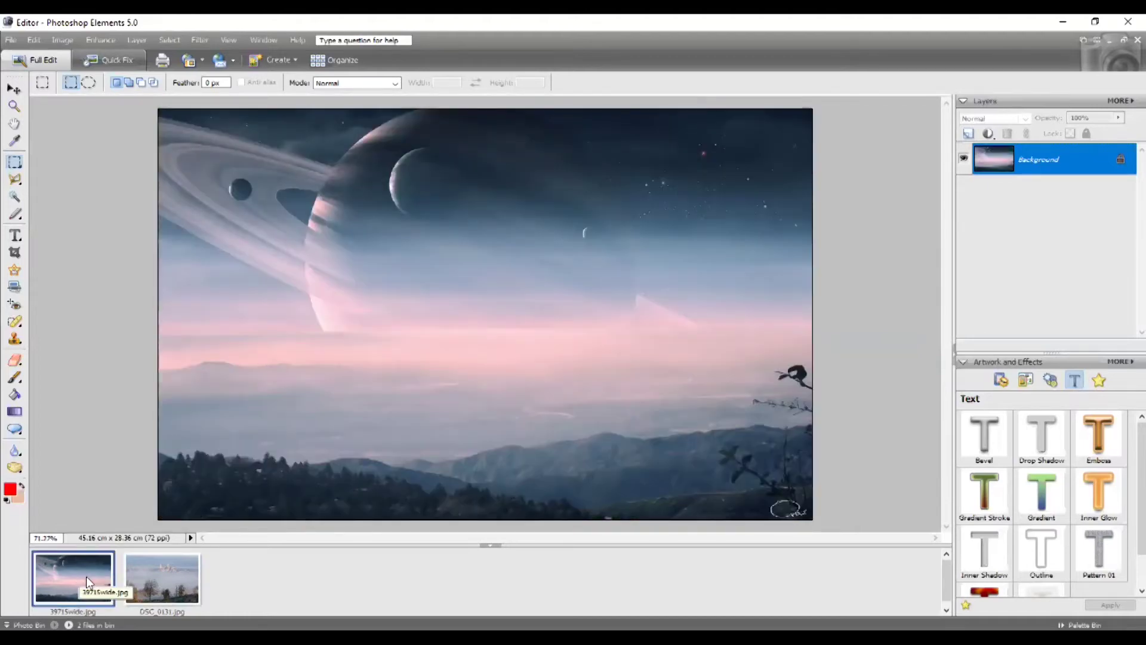
{"action": "left_click", "coordinate": [150, 574]}
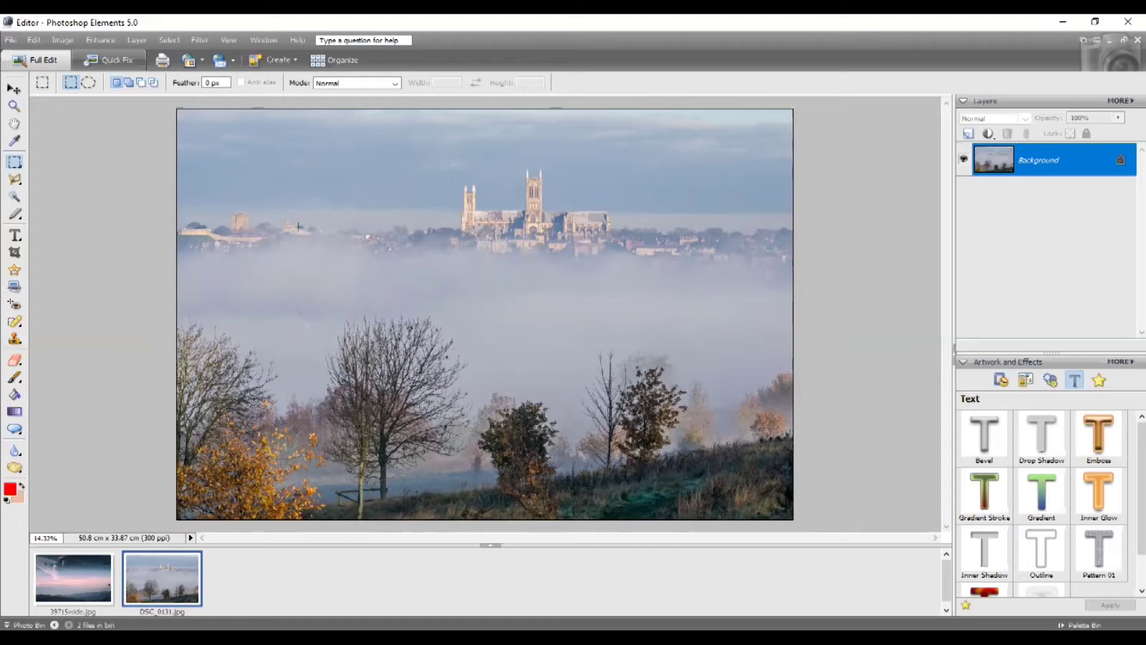
Create a new one-page photo layout at 8.5 x 11 inches using the 1 Landscape layout.
{"action": "left_click", "coordinate": [276, 61]}
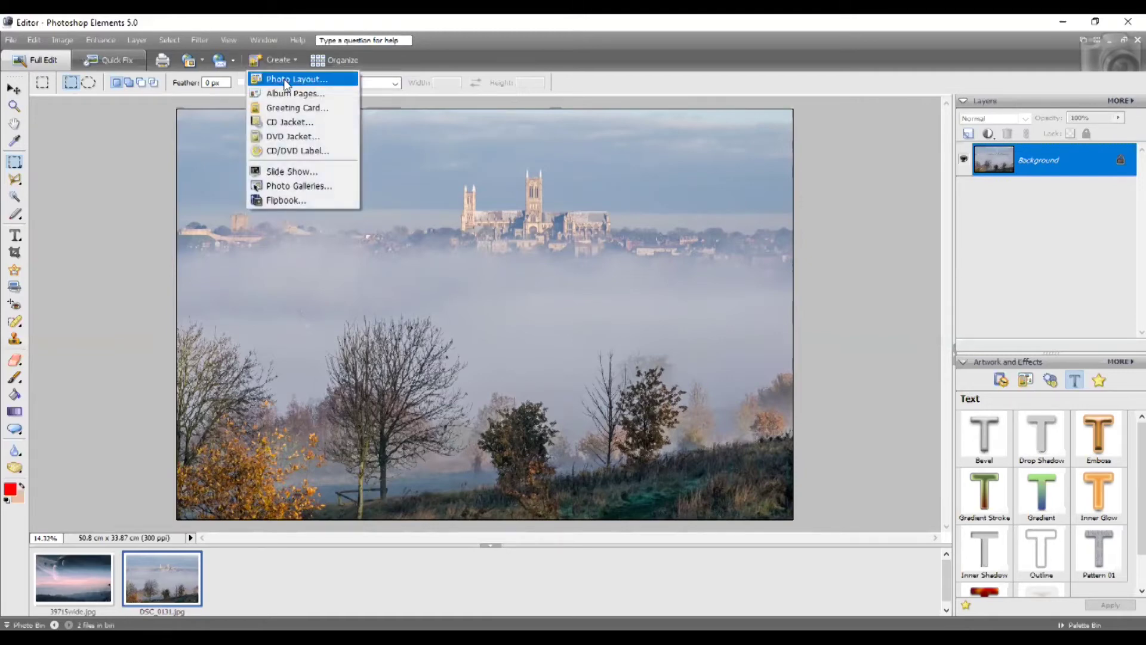
{"action": "left_click", "coordinate": [284, 81]}
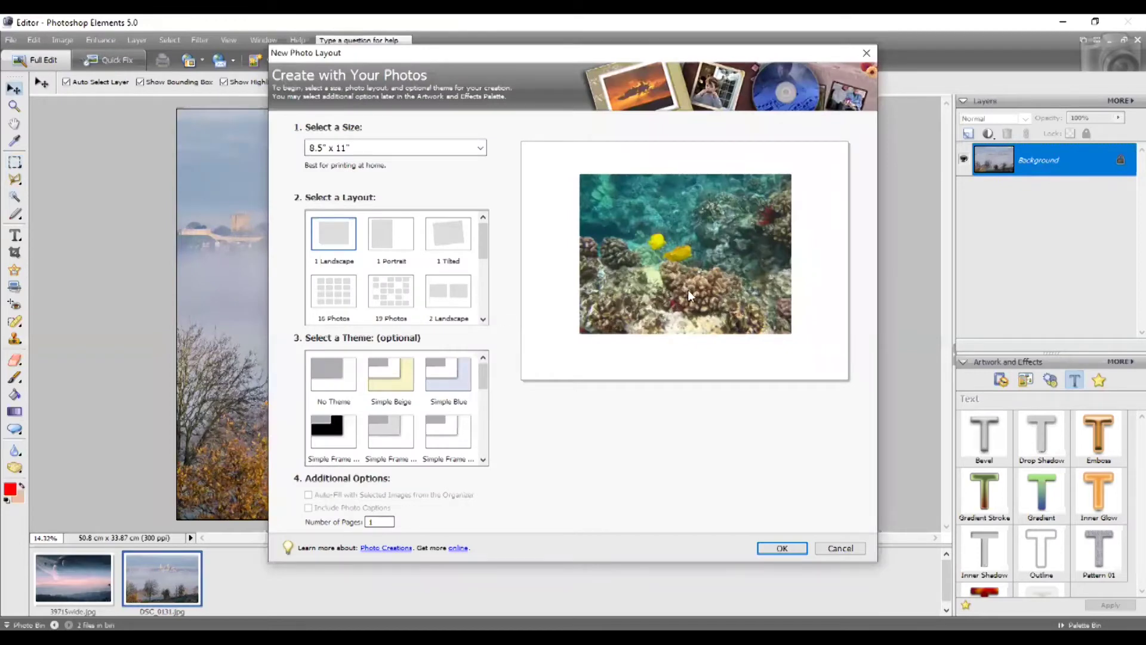
{"action": "left_click", "coordinate": [782, 548]}
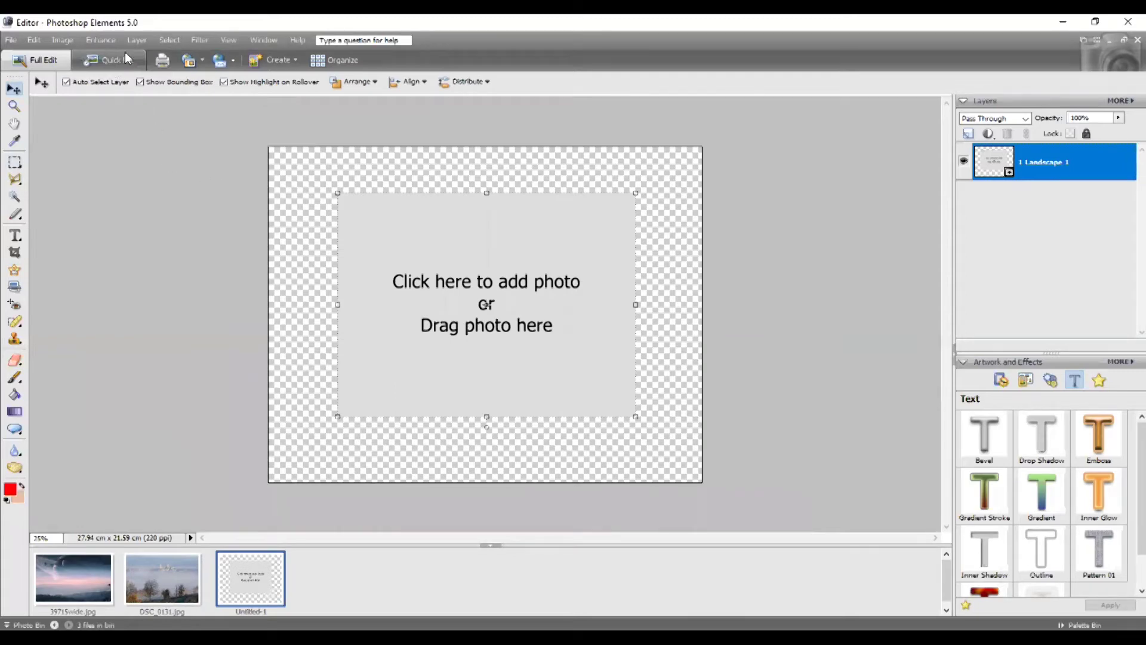
Rotate the new layout 90° left into portrait orientation and fit the whole page on screen.
{"action": "left_click", "coordinate": [60, 39]}
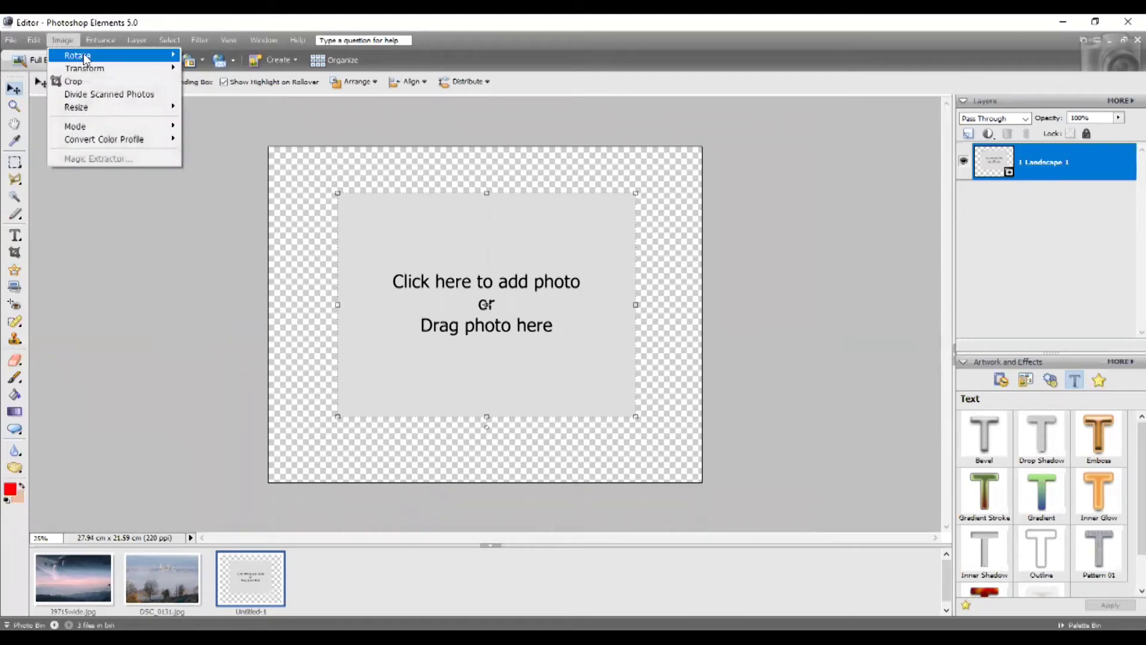
{"action": "mouse_move", "coordinate": [85, 58]}
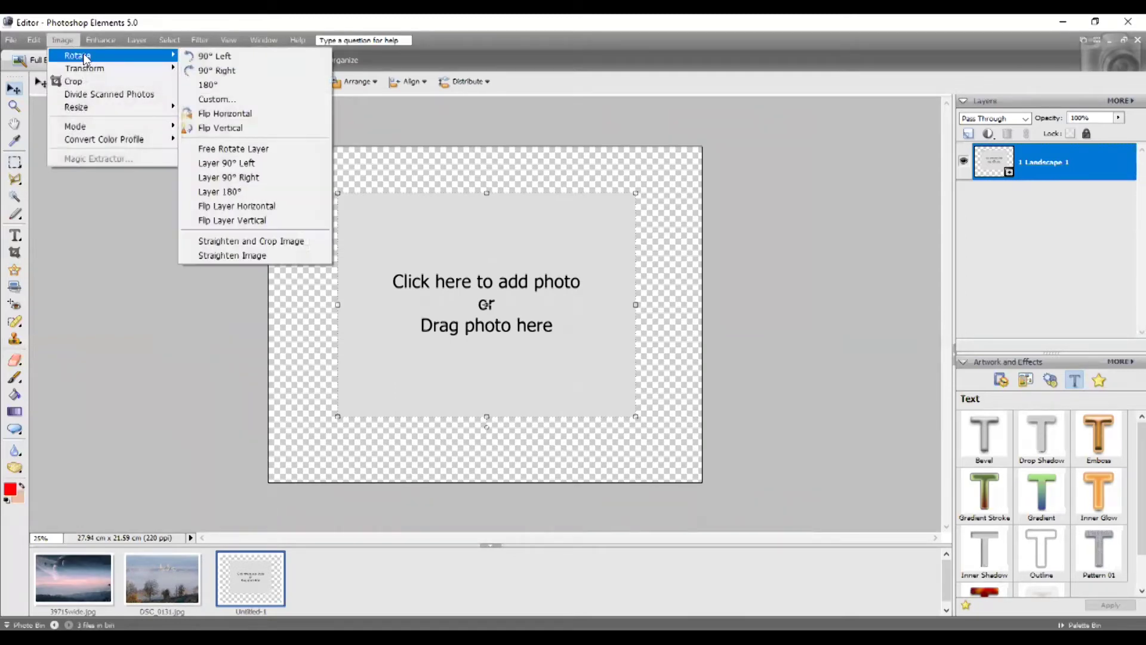
{"action": "left_click", "coordinate": [224, 56]}
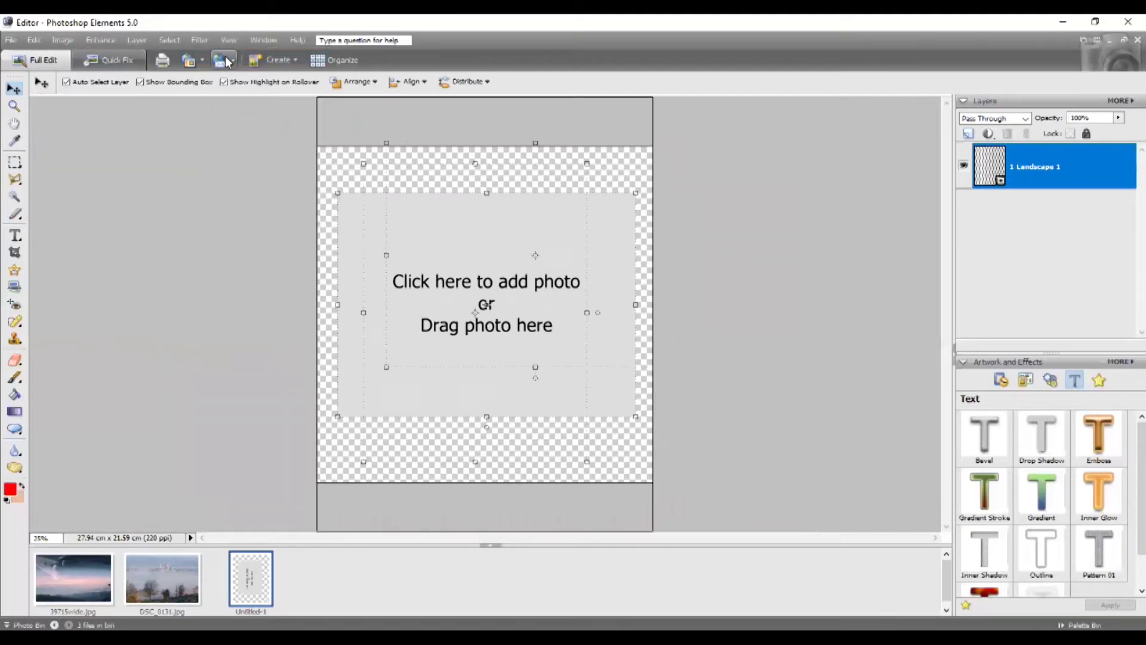
{"action": "left_click", "coordinate": [226, 39]}
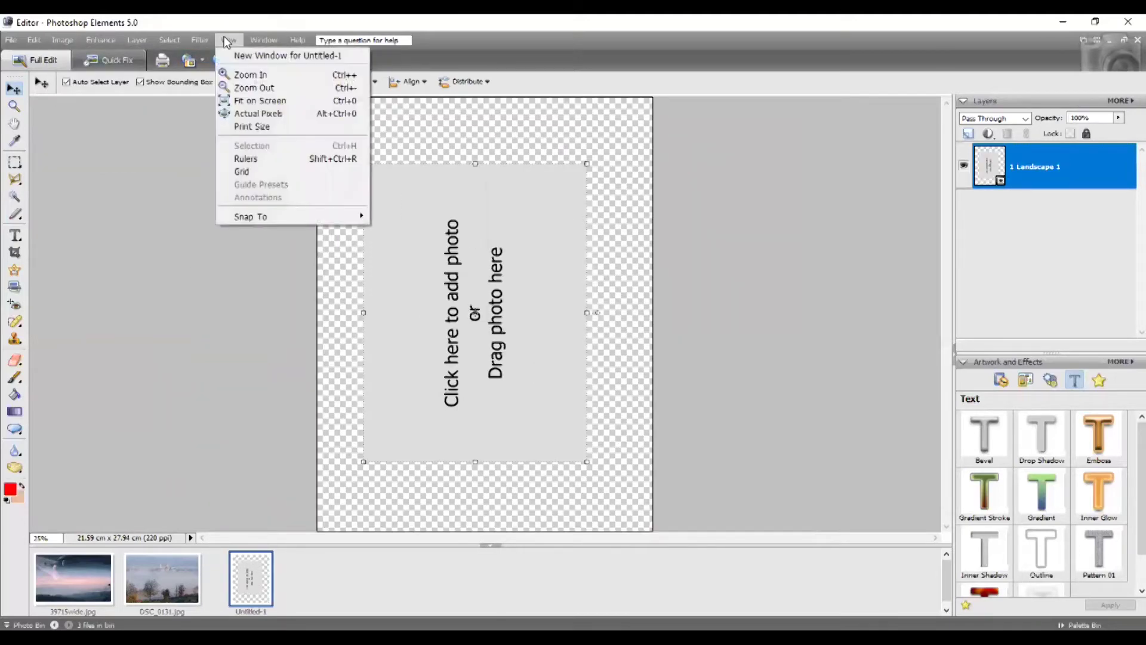
{"action": "left_click", "coordinate": [260, 102]}
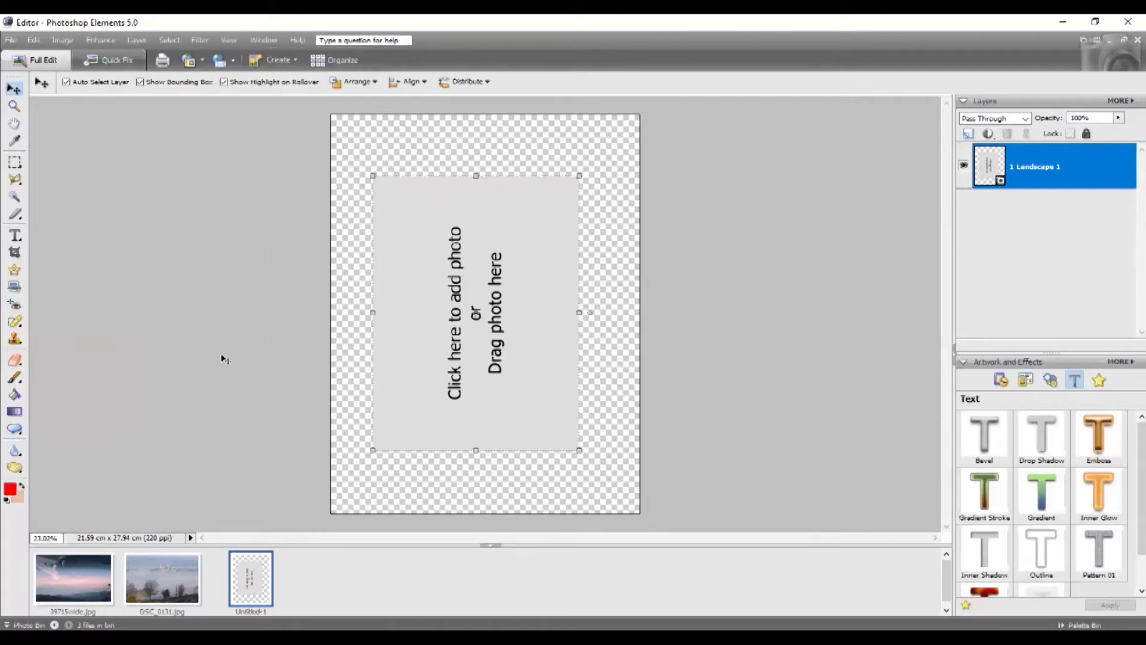
Place DSC_0131.jpg in the layout's photo frame and fit the frame to the photo.
{"action": "left_click_drag", "start_coordinate": [162, 578], "coordinate": [478, 378]}
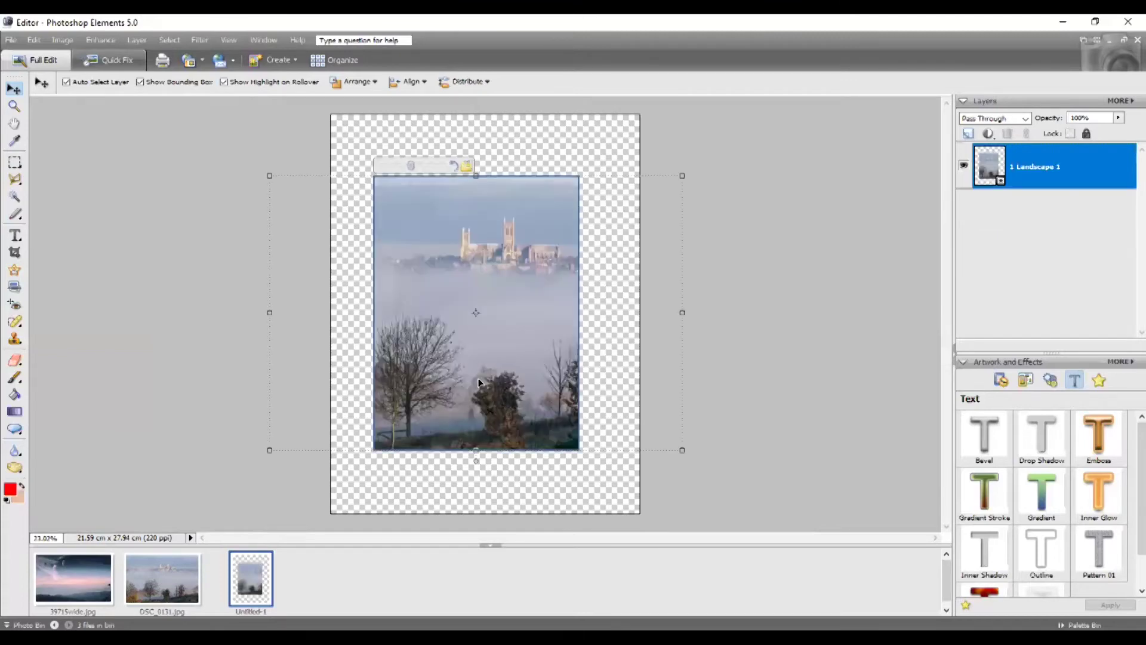
{"action": "right_click", "coordinate": [481, 382]}
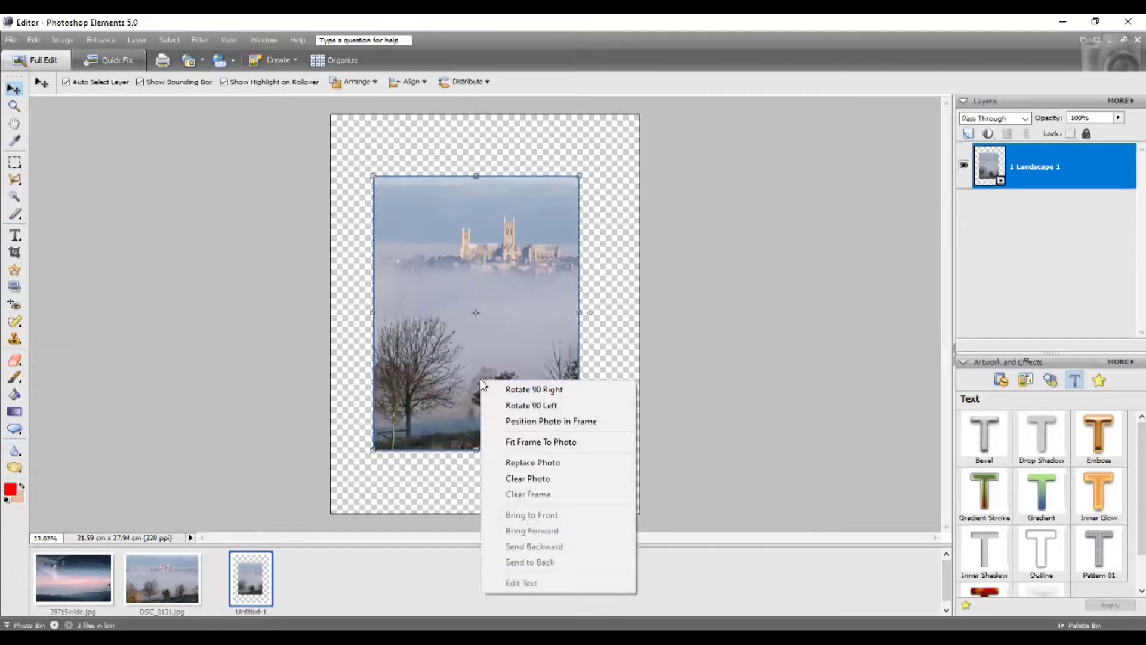
{"action": "left_click", "coordinate": [530, 443]}
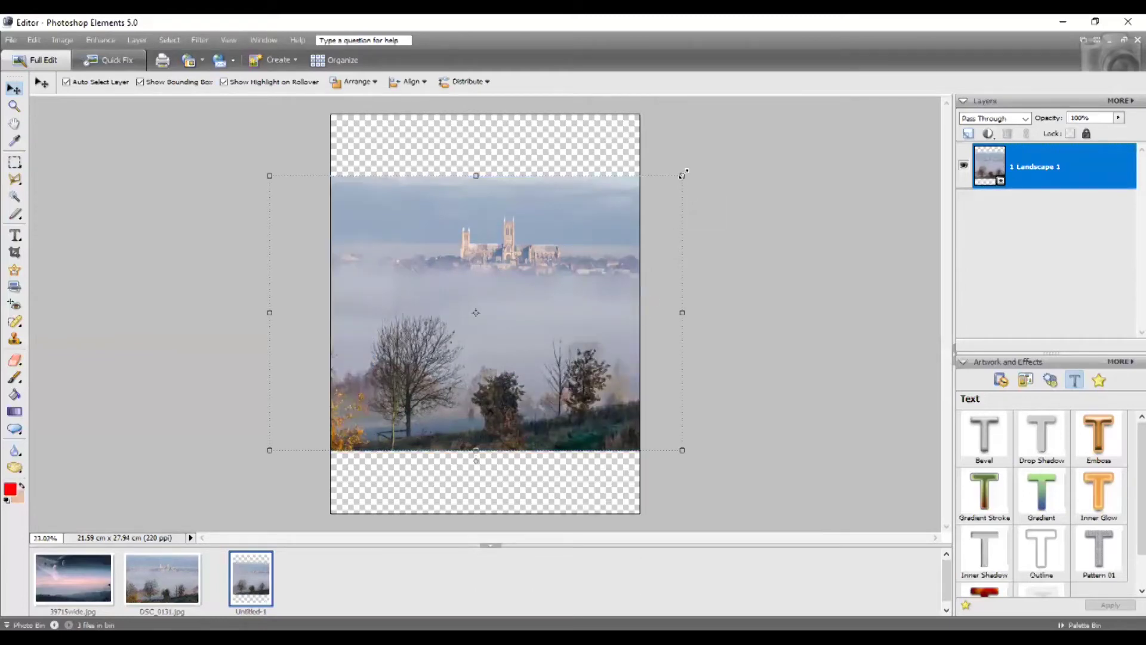
Scale the cathedral photo proportionally to 76% so it spans the page width, and move it down to the page's lower edge.
{"action": "left_click_drag", "start_coordinate": [683, 174], "coordinate": [646, 205]}
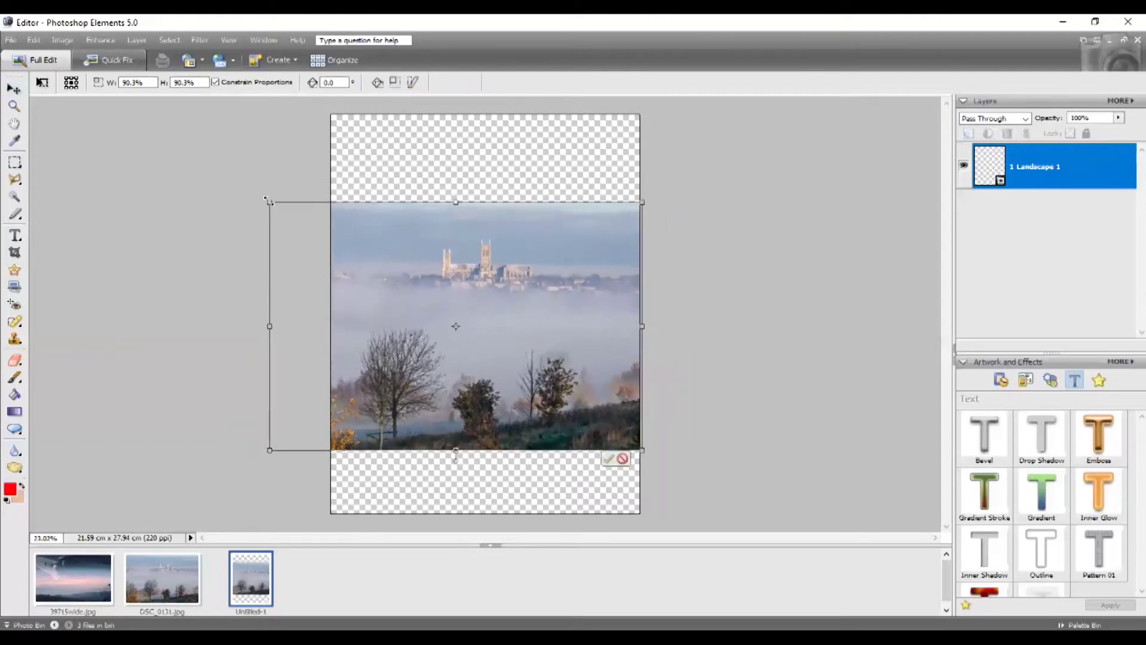
{"action": "left_click_drag", "start_coordinate": [269, 201], "coordinate": [326, 241]}
{"action": "key", "text": "Down"}
{"action": "key", "text": "Down"}
{"action": "key", "text": "Down"}
{"action": "key", "text": "Down"}
{"action": "key", "text": "Down"}
{"action": "key", "text": "Down"}
{"action": "key", "text": "Down"}
{"action": "key", "text": "Down"}
{"action": "key", "text": "Down"}
{"action": "key", "text": "Down"}
{"action": "key", "text": "Down"}
{"action": "key", "text": "Down"}
{"action": "key", "text": "Down"}
{"action": "key", "text": "Down"}
{"action": "key", "text": "Down"}
{"action": "key", "text": "Down"}
{"action": "key", "text": "Down"}
{"action": "key", "text": "Down"}
{"action": "key", "text": "Down"}
{"action": "key", "text": "Down"}
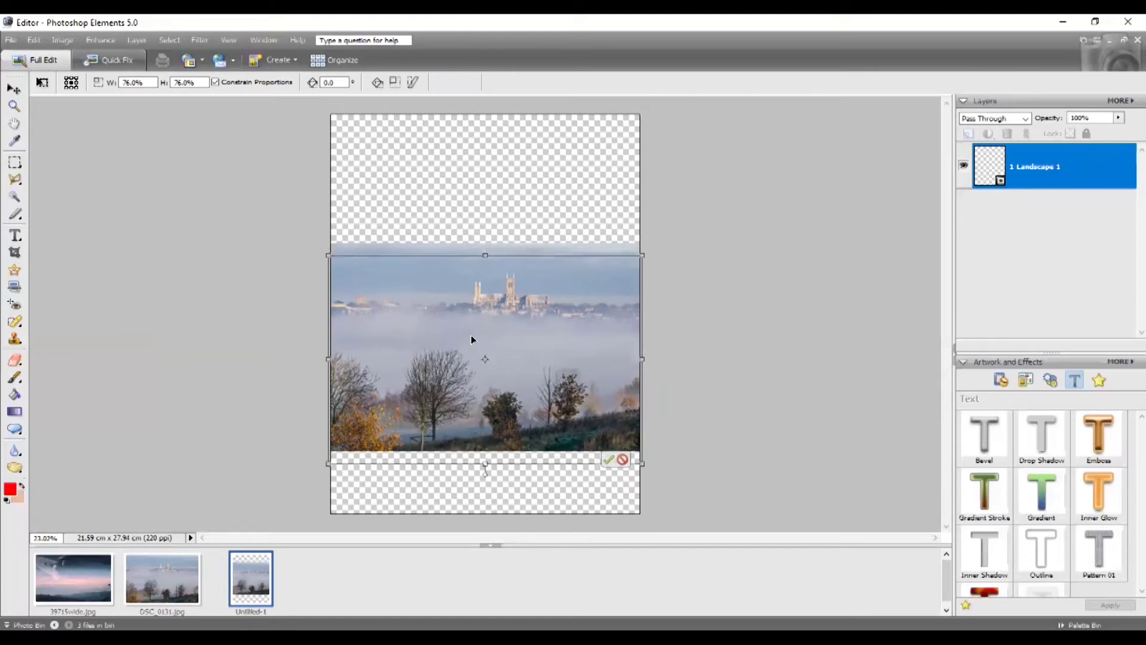
{"action": "key", "text": "Down"}
{"action": "key", "text": "Down"}
{"action": "key", "text": "Down"}
{"action": "key", "text": "Down"}
{"action": "key", "text": "Down"}
{"action": "key", "text": "Down"}
{"action": "key", "text": "Down"}
{"action": "key", "text": "Down"}
{"action": "key", "text": "Down"}
{"action": "key", "text": "Down"}
{"action": "key", "text": "Down"}
{"action": "key", "text": "Down"}
{"action": "key", "text": "Down"}
{"action": "key", "text": "Down"}
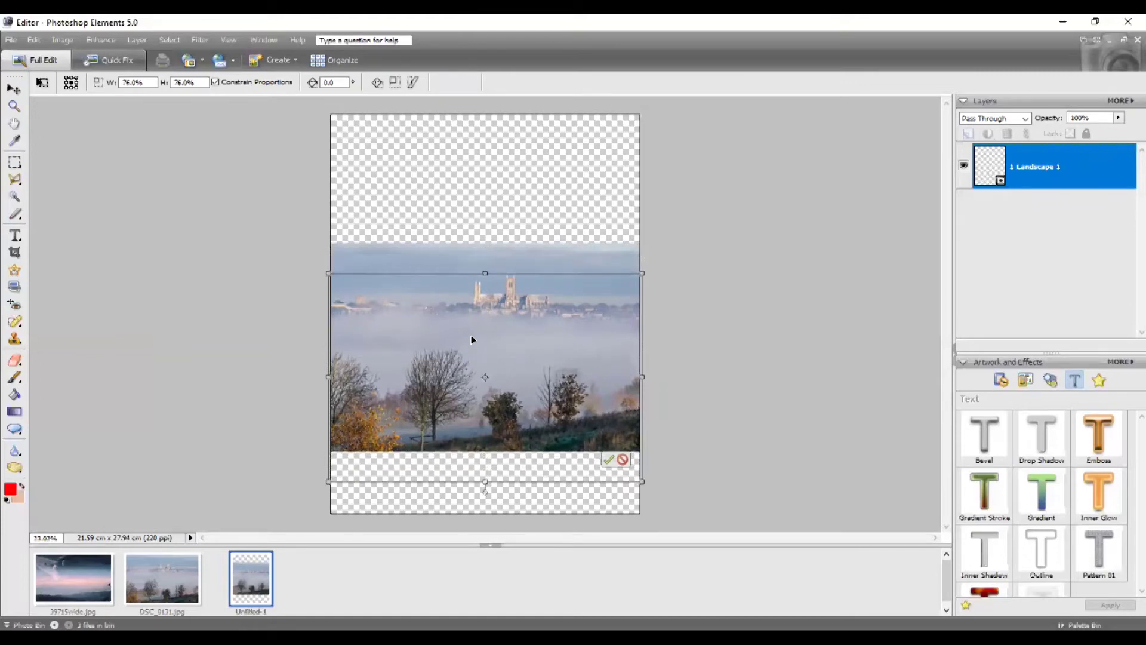
{"action": "key", "text": "Down"}
{"action": "key", "text": "Down"}
{"action": "key", "text": "Down"}
{"action": "key", "text": "Down"}
{"action": "key", "text": "Down"}
{"action": "key", "text": "Down"}
{"action": "key", "text": "Down"}
{"action": "key", "text": "Down"}
{"action": "key", "text": "Down"}
{"action": "key", "text": "Down"}
{"action": "key", "text": "Down"}
{"action": "key", "text": "Down"}
{"action": "key", "text": "Down"}
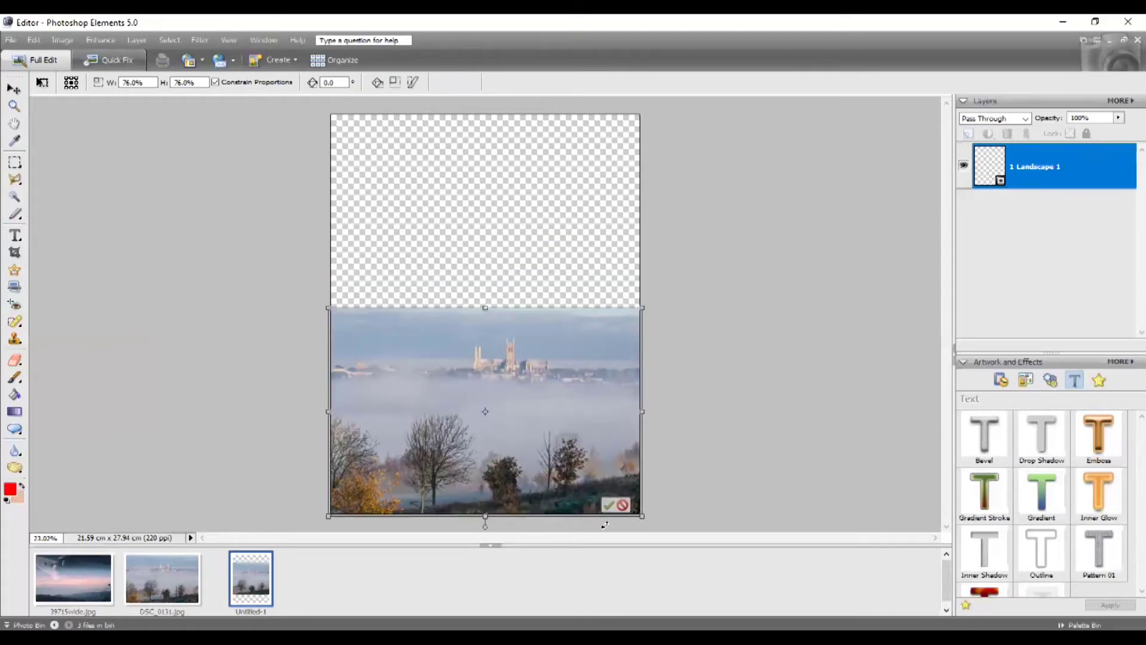
{"action": "left_click", "coordinate": [608, 504]}
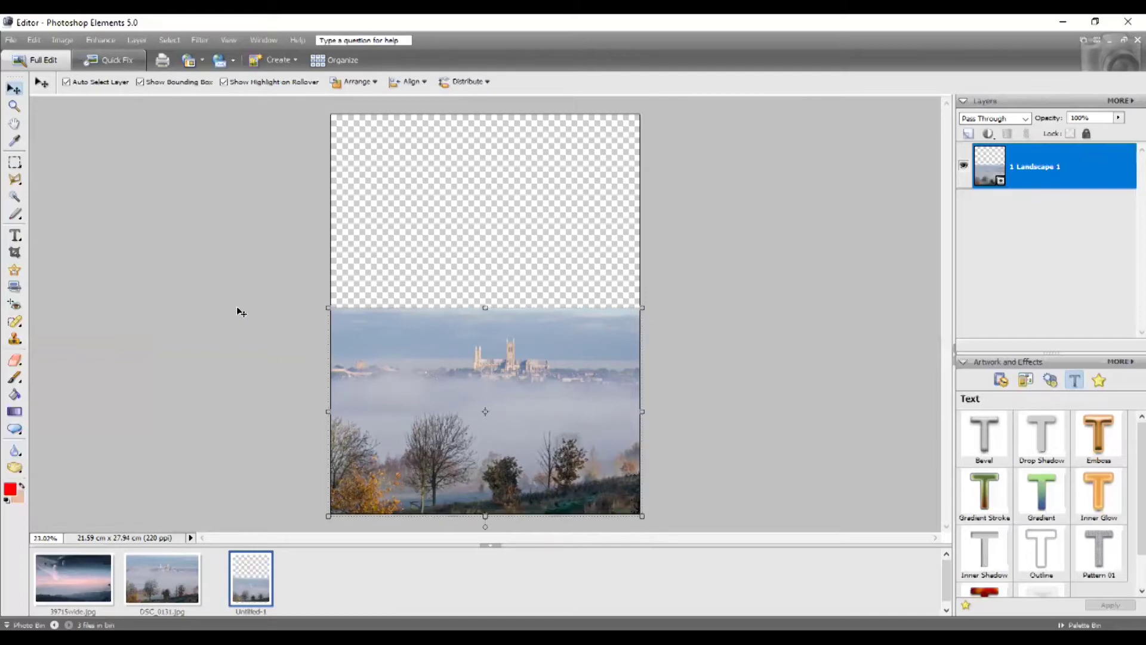
Merge the visible content into a regular layer and add 39715wide.jpg as a new layer above it.
{"action": "left_click", "coordinate": [136, 39]}
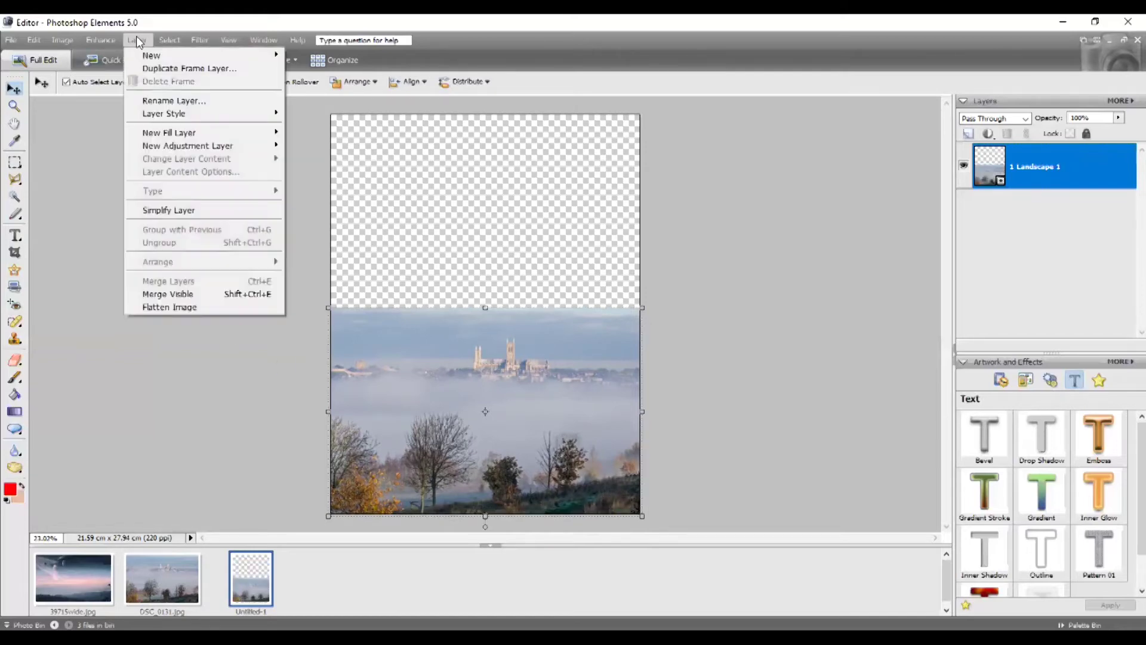
{"action": "left_click", "coordinate": [170, 295]}
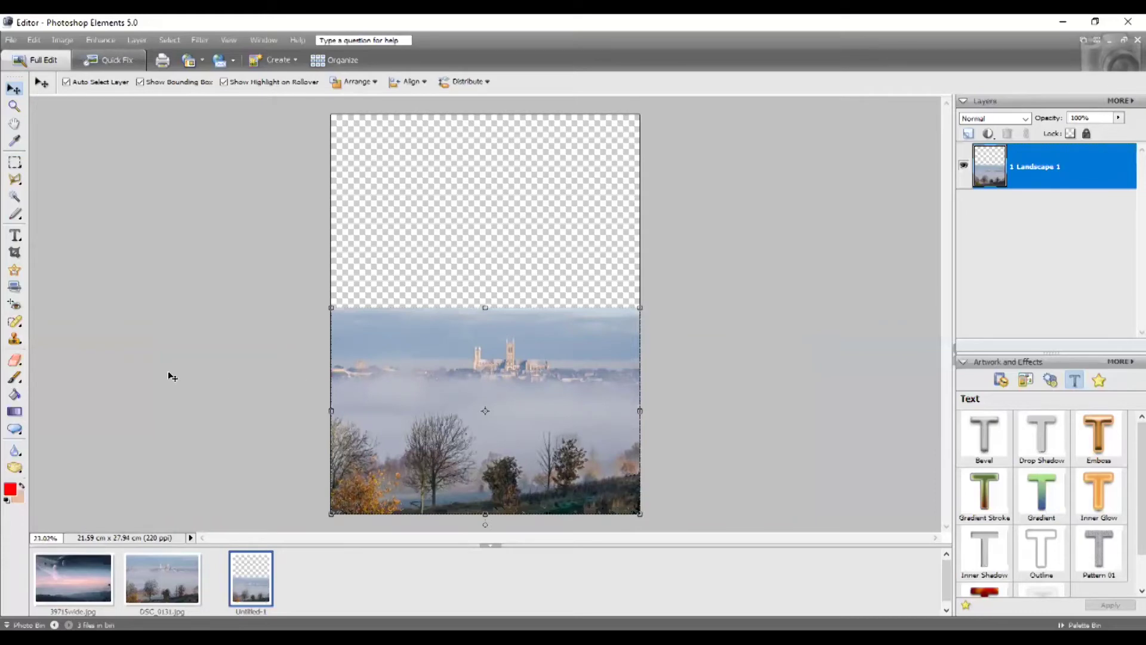
{"action": "left_click_drag", "start_coordinate": [67, 579], "coordinate": [471, 218]}
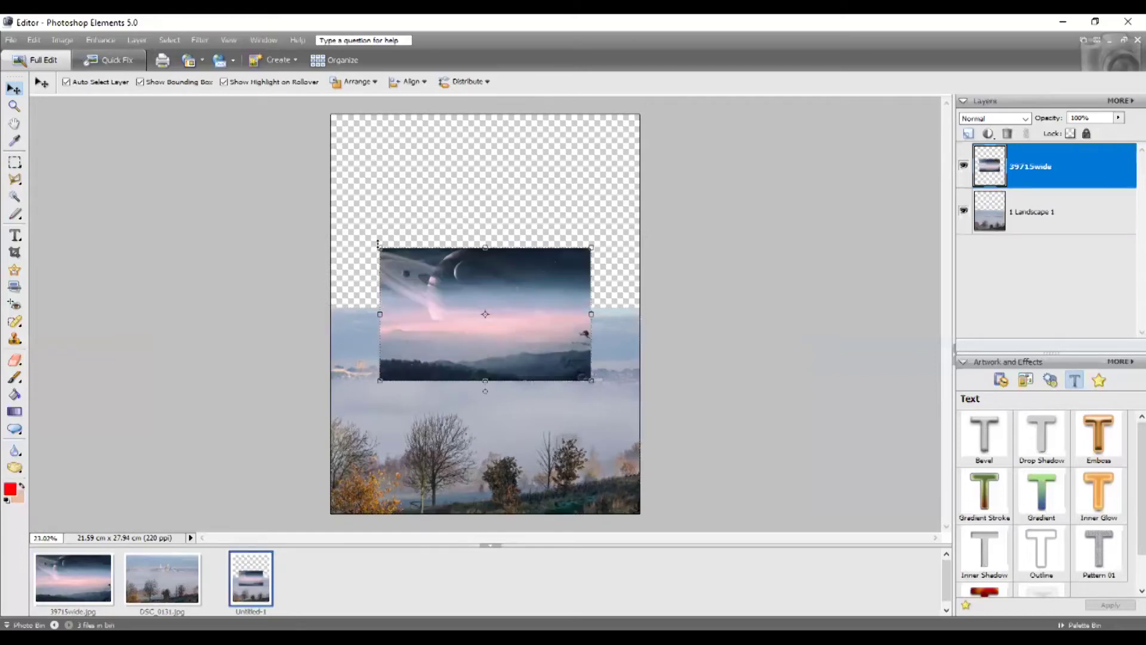
Enlarge the planet image proportionally to 148.9% so it spans the full page width.
{"action": "left_click_drag", "start_coordinate": [378, 244], "coordinate": [327, 215]}
{"action": "left_click_drag", "start_coordinate": [592, 213], "coordinate": [646, 179]}
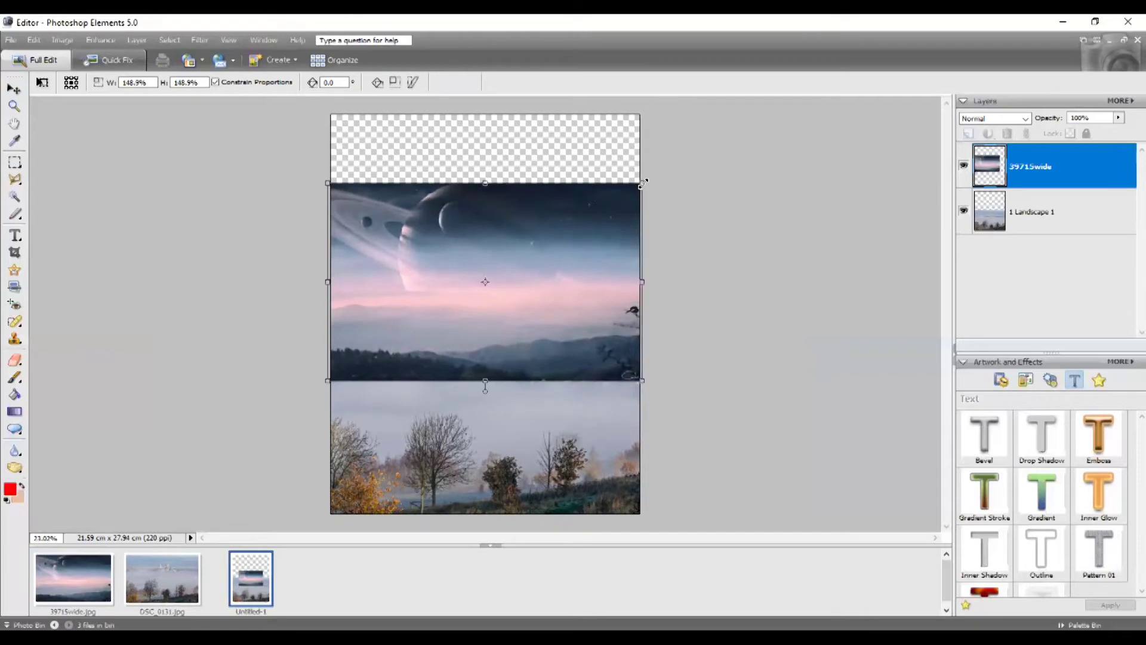
{"action": "left_click", "coordinate": [608, 391]}
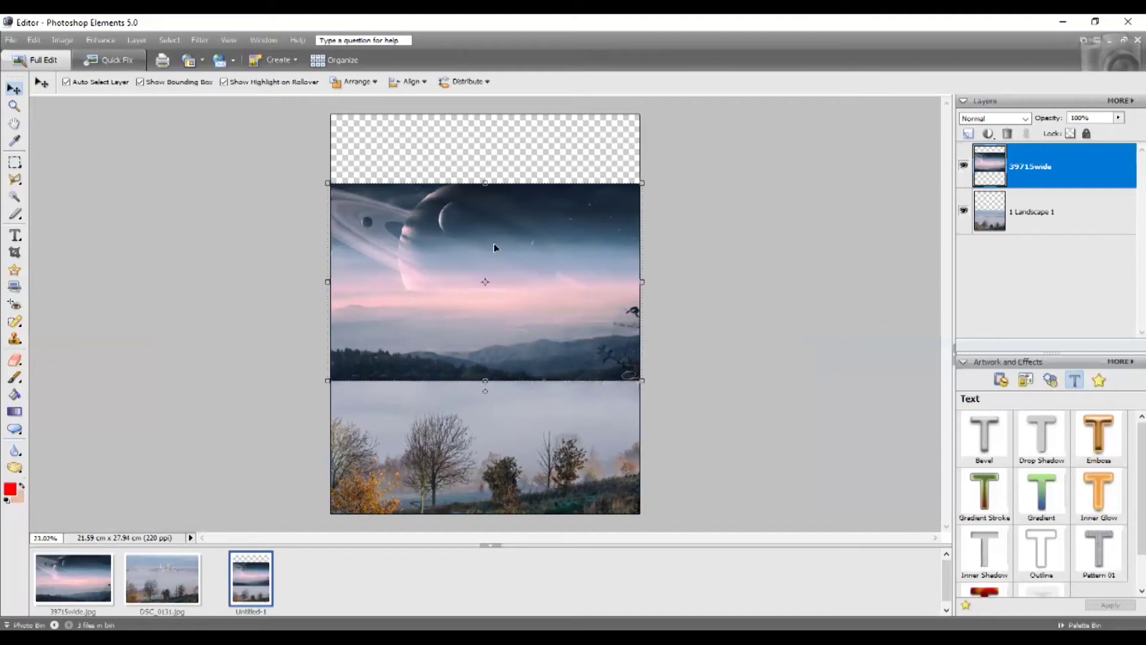
Apply a Shadows/Highlights adjustment to the planet layer with Lighten Shadows at 57%.
{"action": "left_click", "coordinate": [102, 40]}
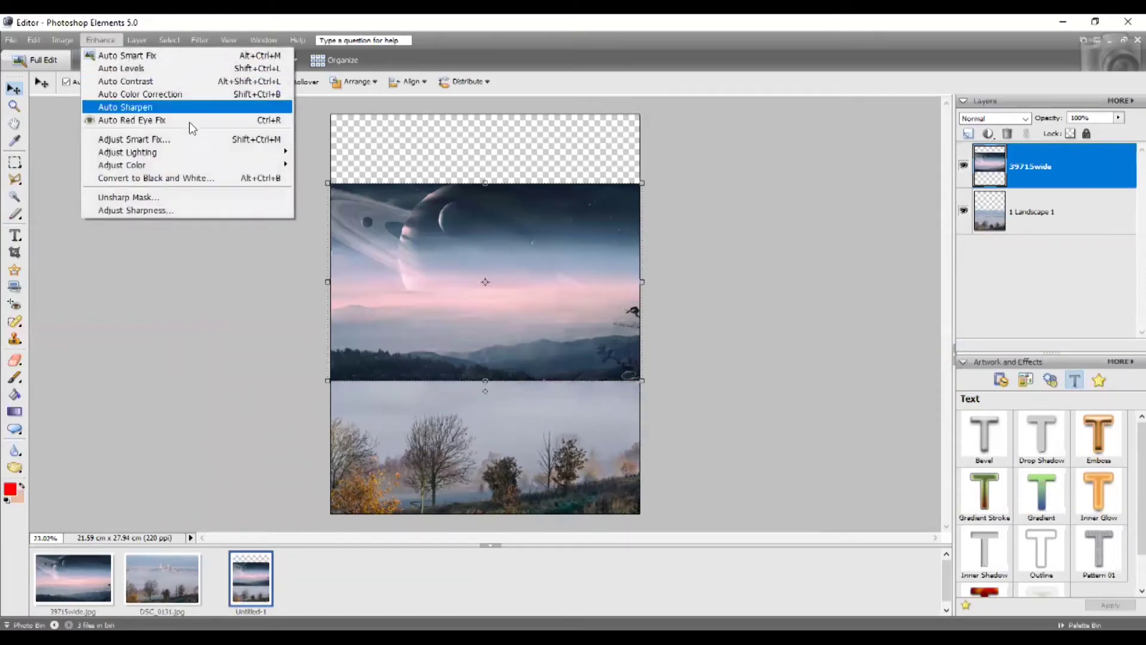
{"action": "mouse_move", "coordinate": [235, 158]}
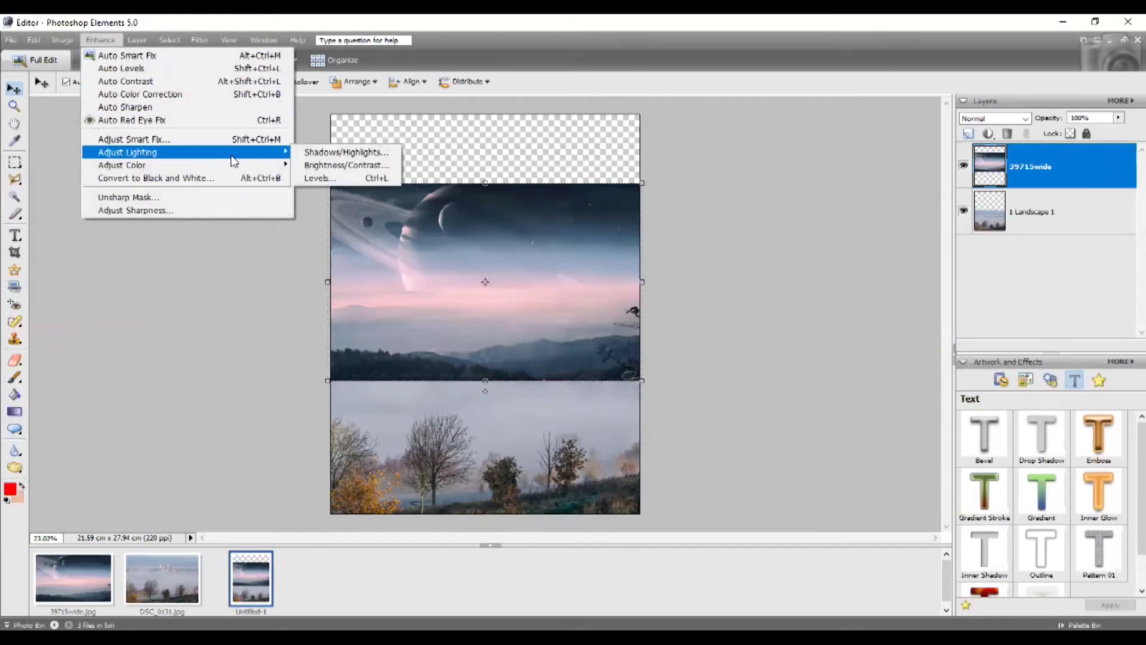
{"action": "left_click", "coordinate": [326, 151]}
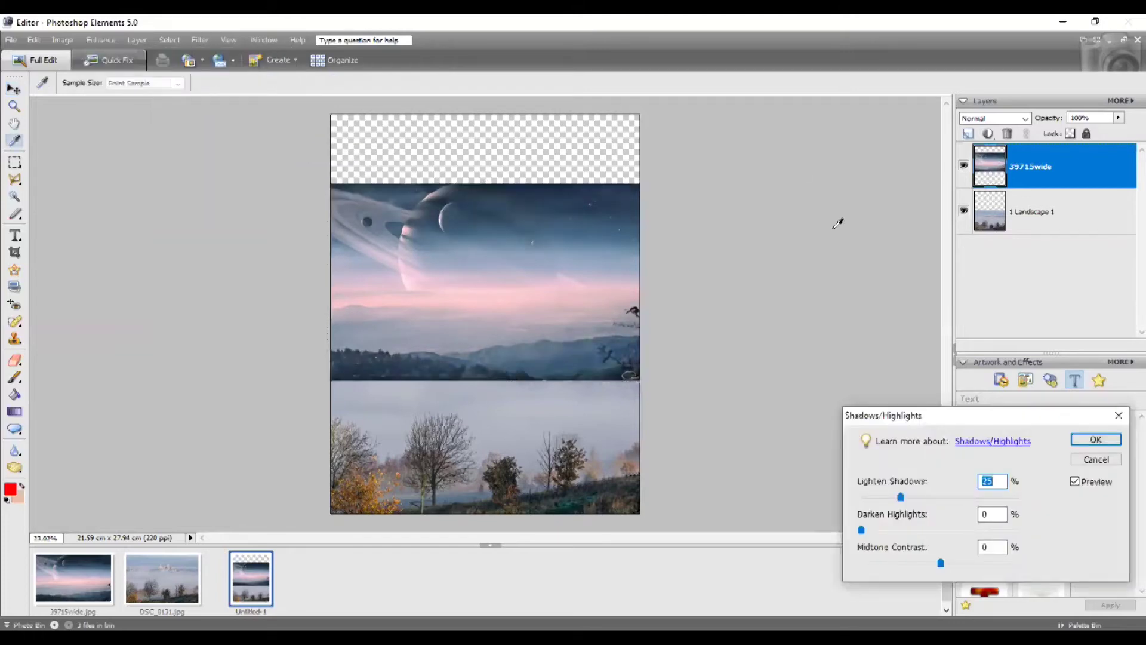
{"action": "left_click_drag", "start_coordinate": [901, 497], "coordinate": [963, 502]}
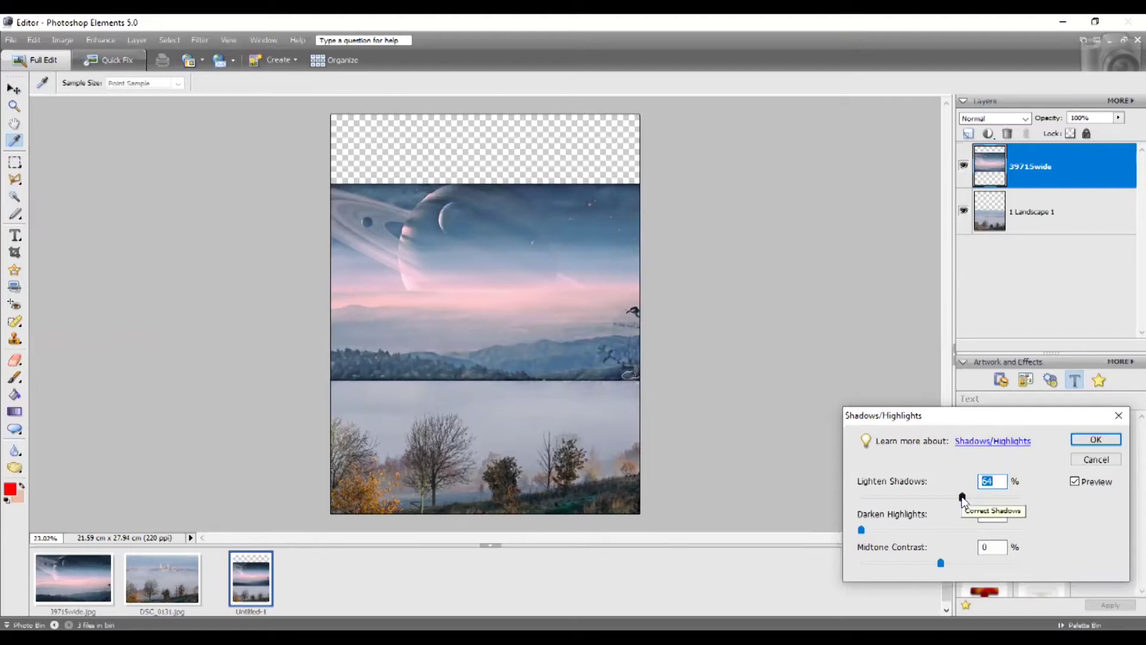
{"action": "left_click_drag", "start_coordinate": [962, 496], "coordinate": [951, 501]}
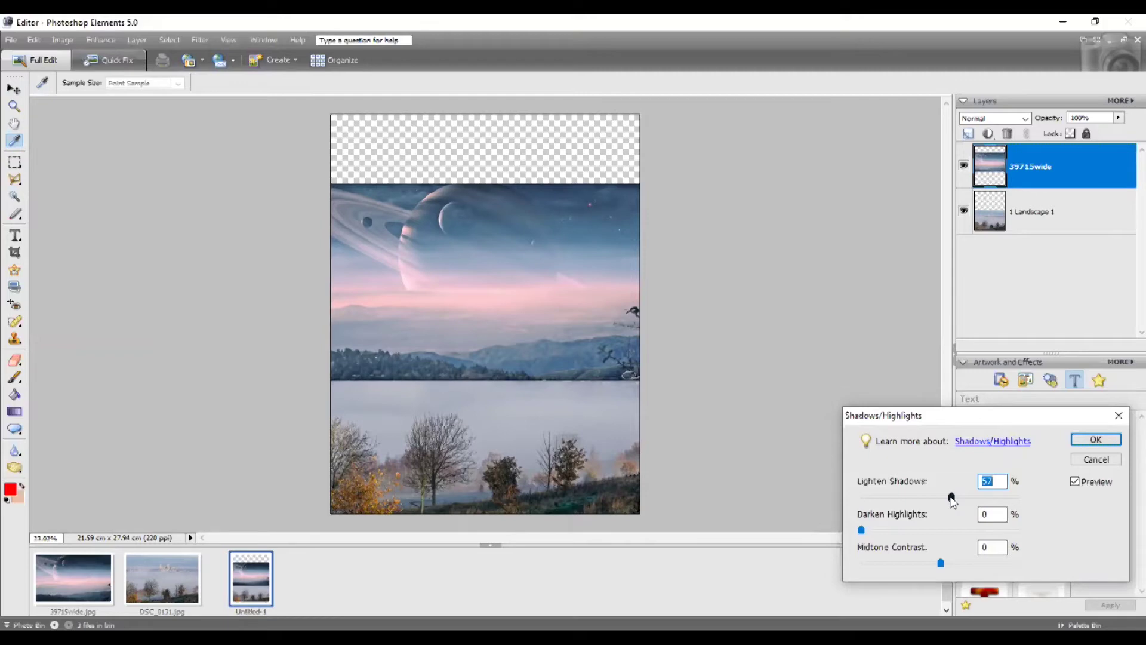
{"action": "left_click", "coordinate": [1100, 442]}
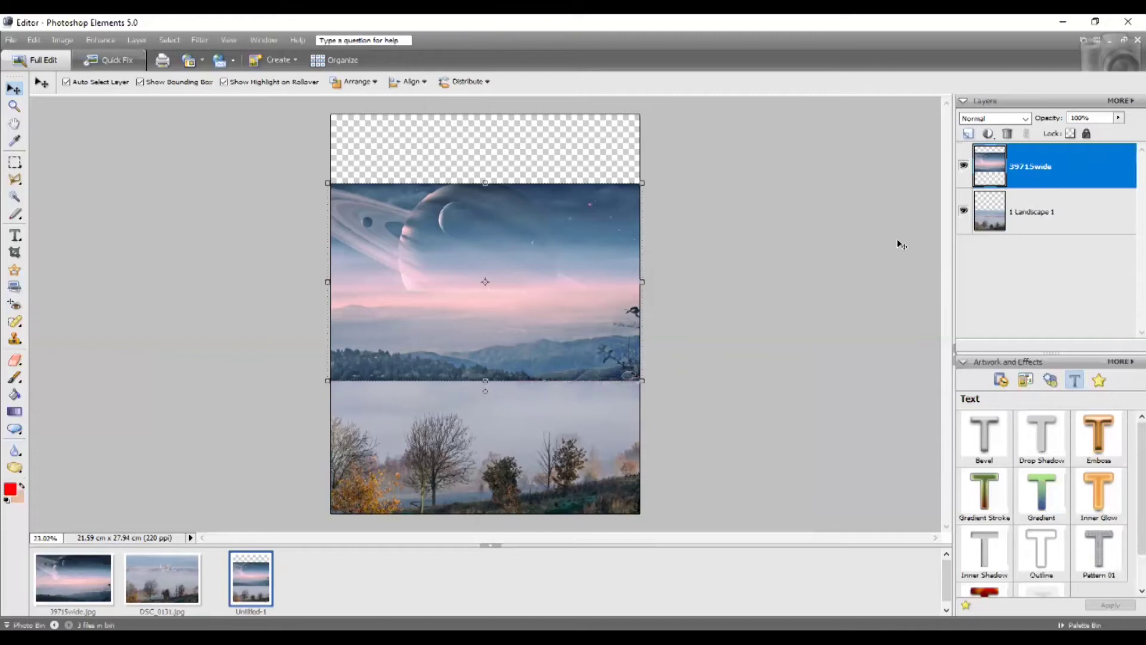
Lower the 39715wide layer's opacity to 62% so the cathedral photo shows through.
{"action": "left_click", "coordinate": [1119, 121]}
{"action": "left_click_drag", "start_coordinate": [1123, 132], "coordinate": [1091, 137]}
{"action": "mouse_move", "coordinate": [1074, 136]}
{"action": "left_mouse_down"}
{"action": "mouse_move", "coordinate": [1125, 130]}
{"action": "mouse_move", "coordinate": [1090, 133]}
{"action": "left_mouse_up"}
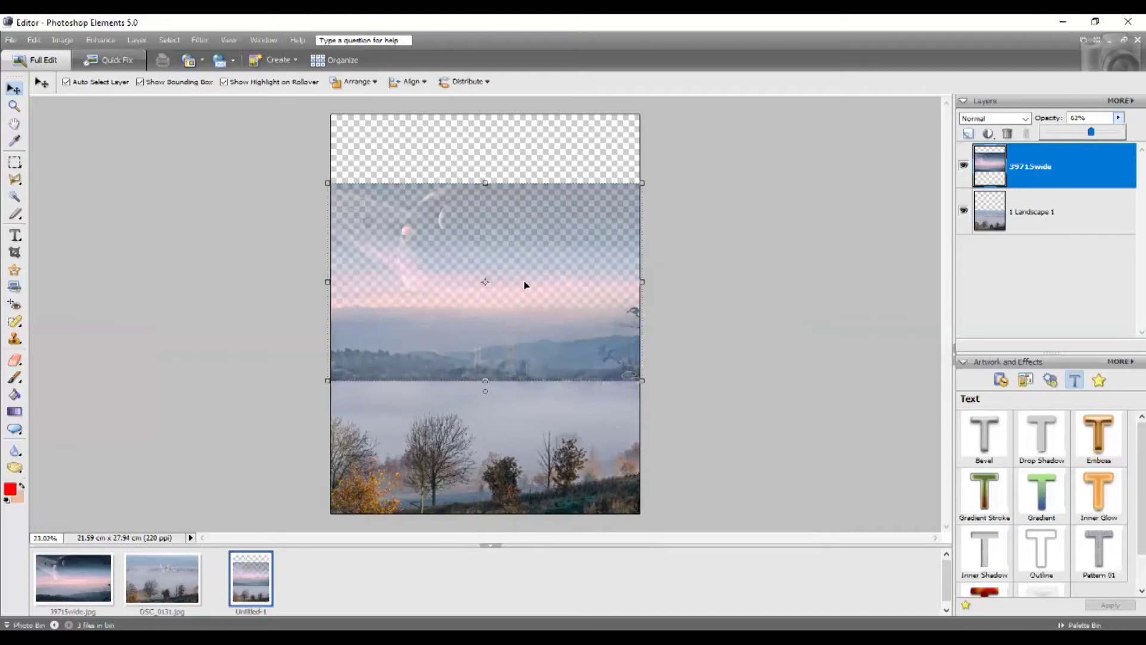
Move the semi-transparent planet layer straight down until its lower edge reaches the treetops of the cathedral photo.
{"action": "key", "text": "shift+Down"}
{"action": "key", "text": "shift+Down"}
{"action": "key", "text": "shift+Down"}
{"action": "key", "text": "shift+Down"}
{"action": "key", "text": "shift+Down"}
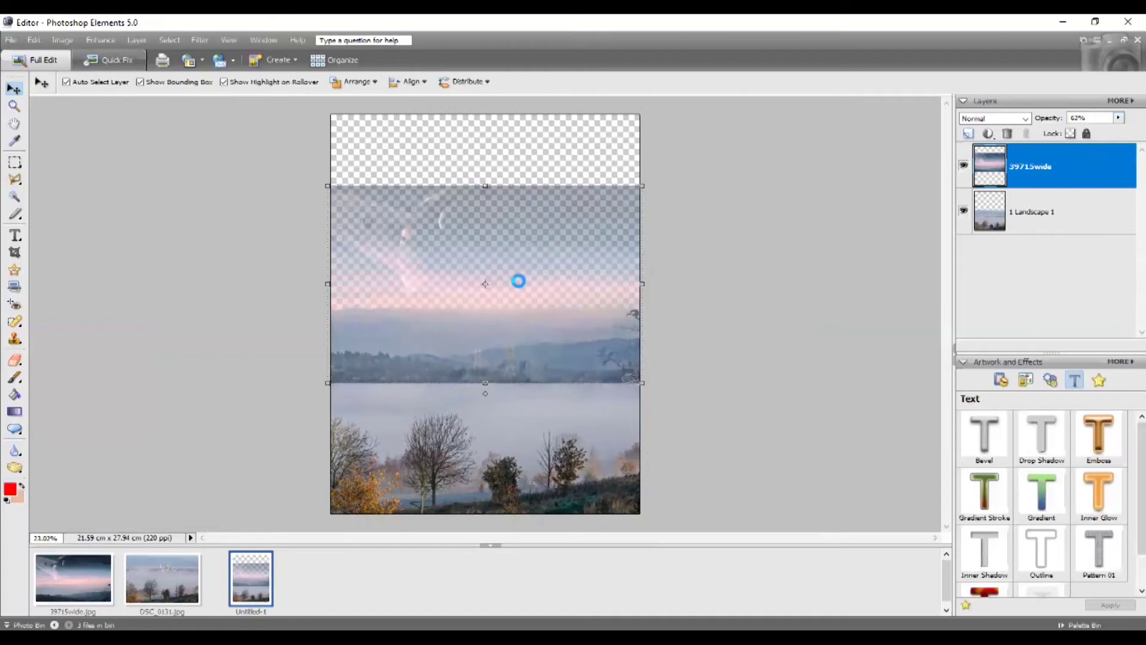
{"action": "key", "text": "shift+Down"}
{"action": "key", "text": "shift+Down"}
{"action": "key", "text": "shift+Down"}
{"action": "key", "text": "shift+Down"}
{"action": "key", "text": "shift+Down"}
{"action": "key", "text": "shift+Down"}
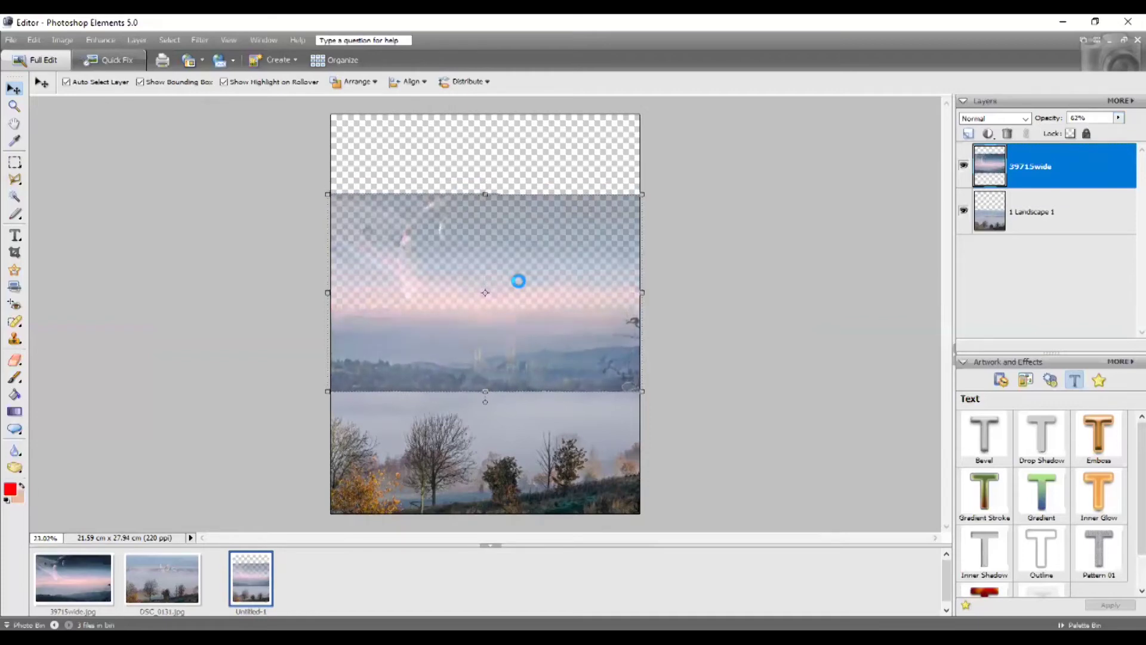
{"action": "key", "text": "shift+Down"}
{"action": "key", "text": "shift+Down"}
{"action": "key", "text": "shift+Down"}
{"action": "key", "text": "shift+Down"}
{"action": "key", "text": "shift+Down"}
{"action": "key", "text": "shift+Down"}
{"action": "key", "text": "shift+Down"}
{"action": "key", "text": "shift+Down"}
{"action": "key", "text": "shift+Down"}
{"action": "key", "text": "shift+Down"}
{"action": "key", "text": "shift+Down"}
{"action": "key", "text": "shift+Down"}
{"action": "key", "text": "shift+Down"}
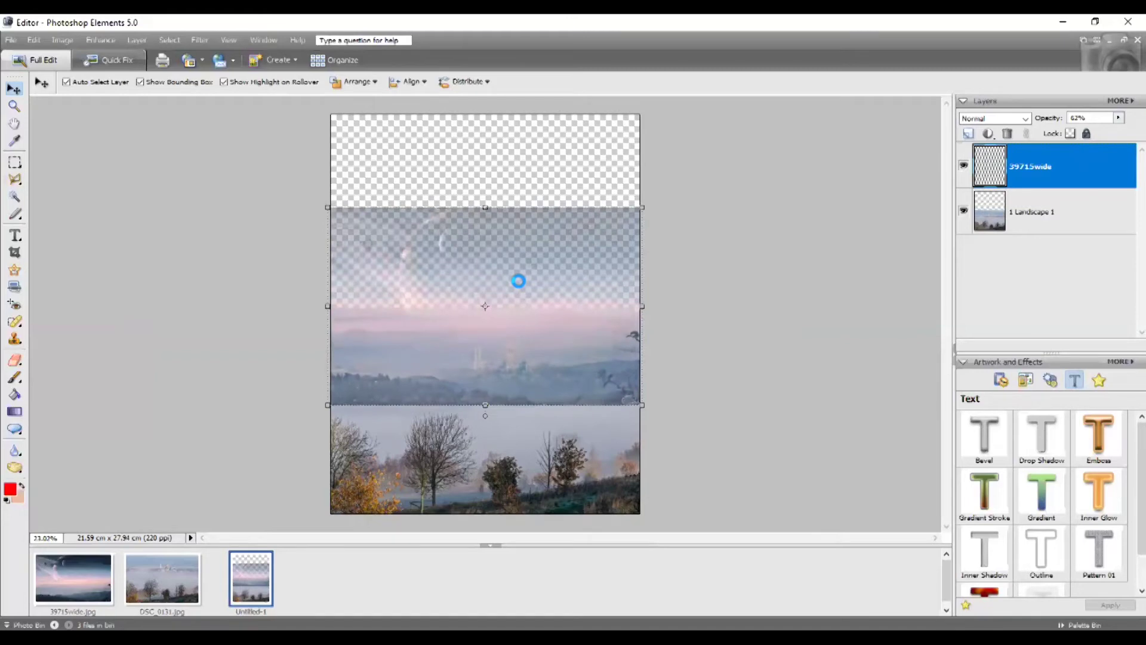
{"action": "key", "text": "shift+Down"}
{"action": "key", "text": "shift+Down"}
{"action": "key", "text": "shift+Down"}
{"action": "key", "text": "shift+Down"}
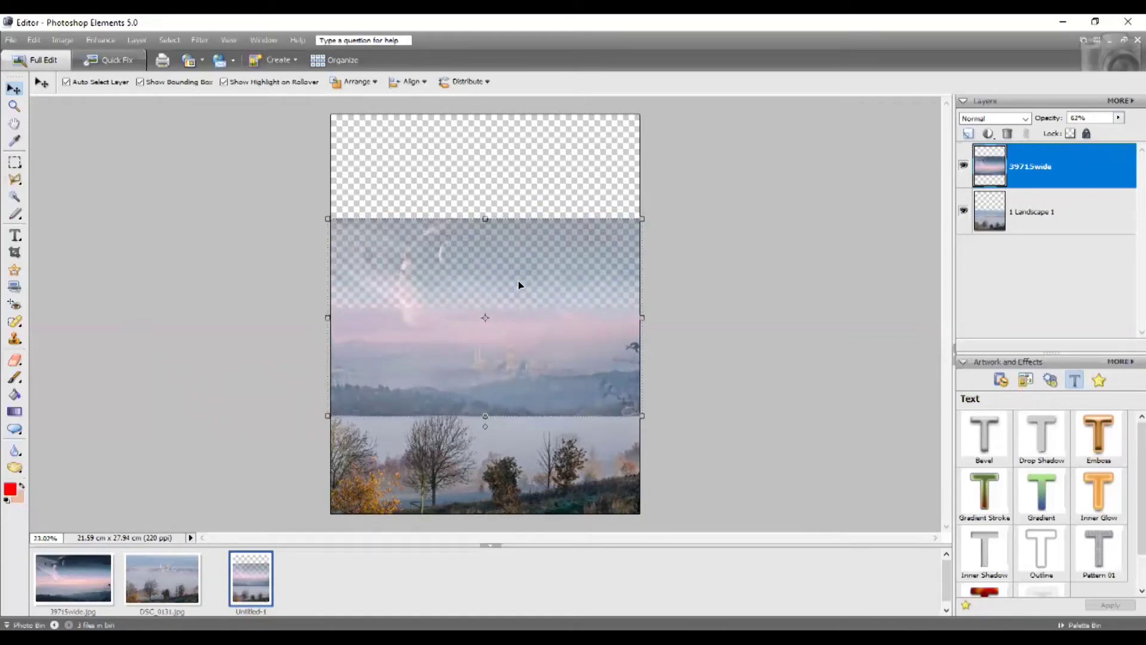
Nudge the planet layer slightly further down over the treetops and restore its opacity to 100%.
{"action": "key", "text": "shift+Down"}
{"action": "key", "text": "shift+Down"}
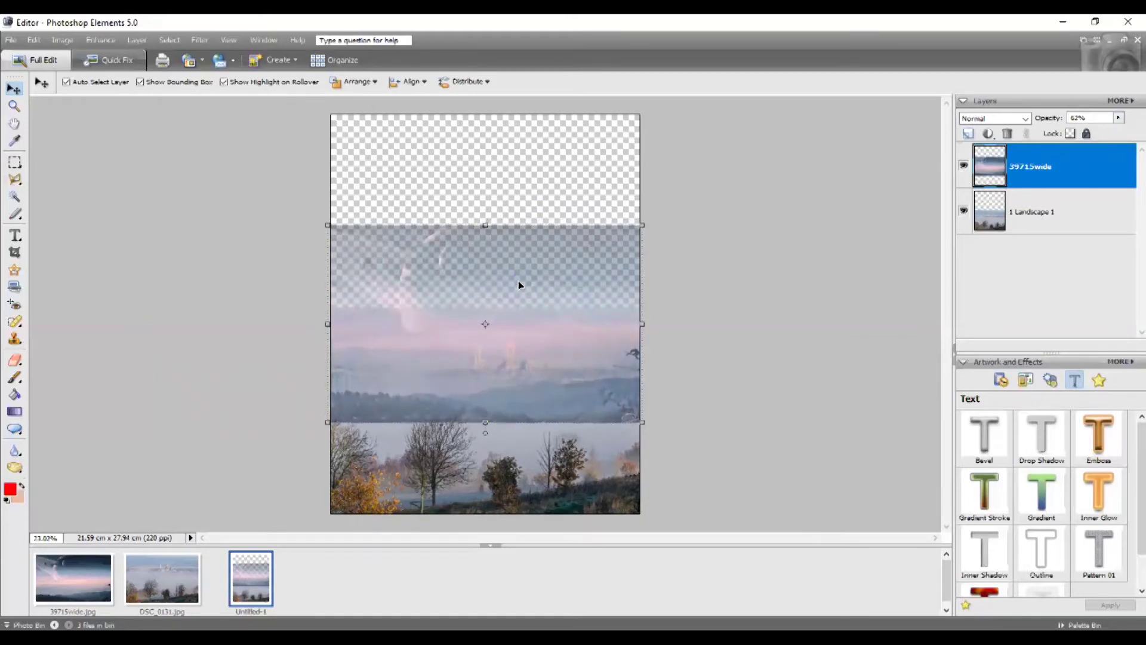
{"action": "key", "text": "shift+Down"}
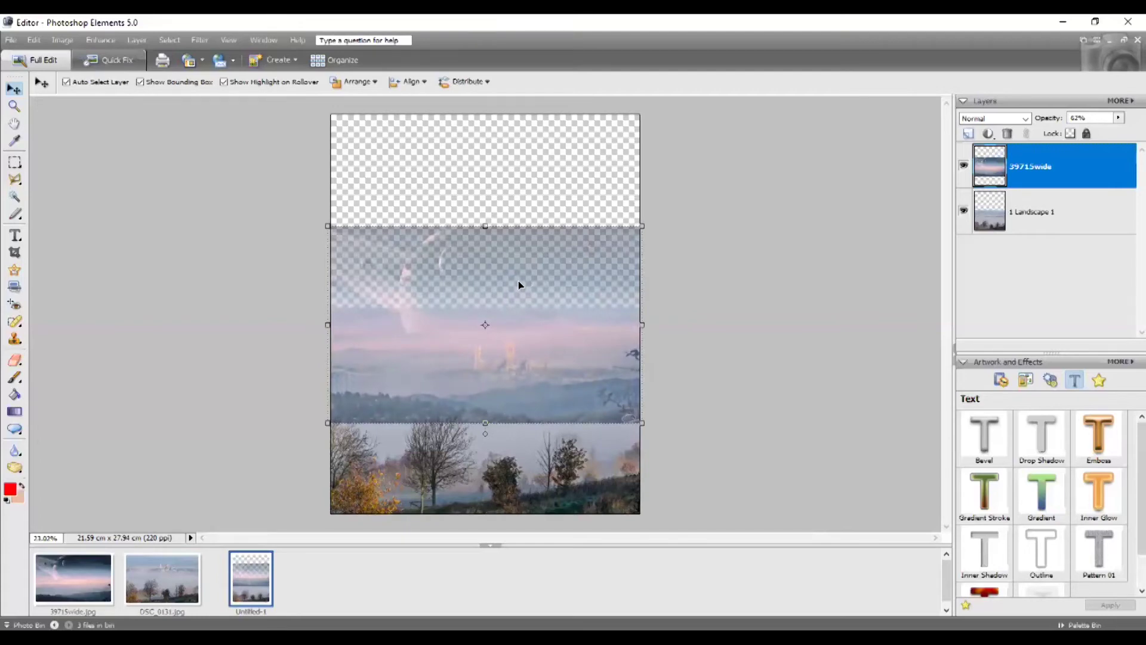
{"action": "key", "text": "Down"}
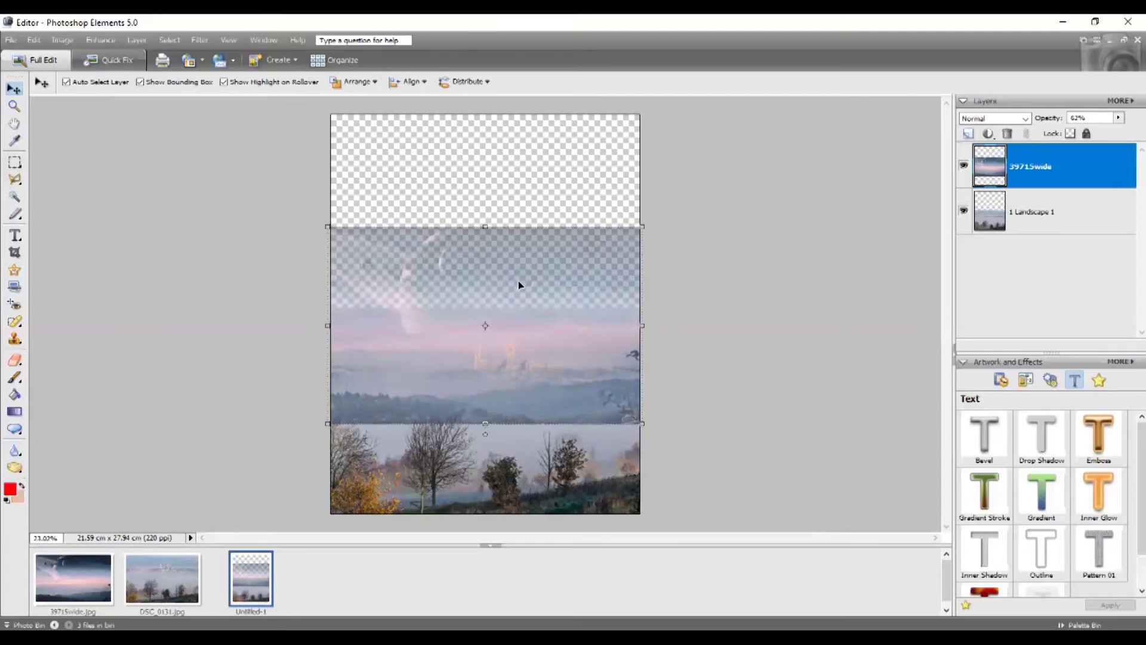
{"action": "left_click", "coordinate": [1118, 119]}
{"action": "left_click_drag", "start_coordinate": [1108, 132], "coordinate": [1133, 132]}
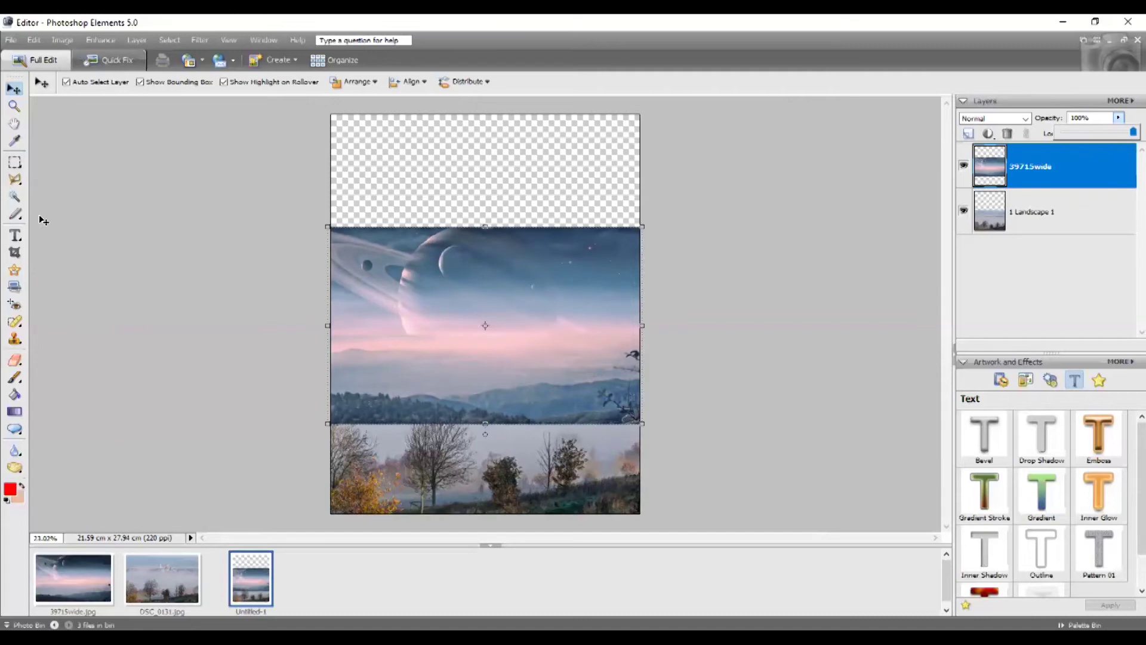
Crop the document to a rectangular selection around the two images, cutting off the empty area above the planet sky, and clear the selection.
{"action": "left_click", "coordinate": [14, 164]}
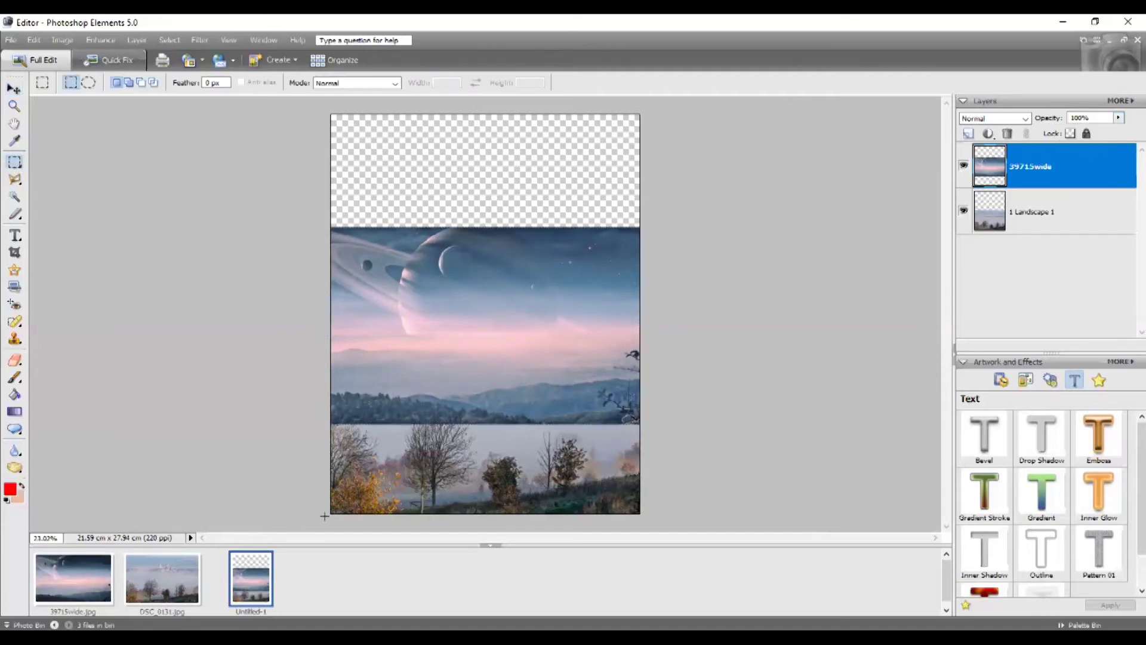
{"action": "left_click_drag", "start_coordinate": [773, 242], "coordinate": [780, 228]}
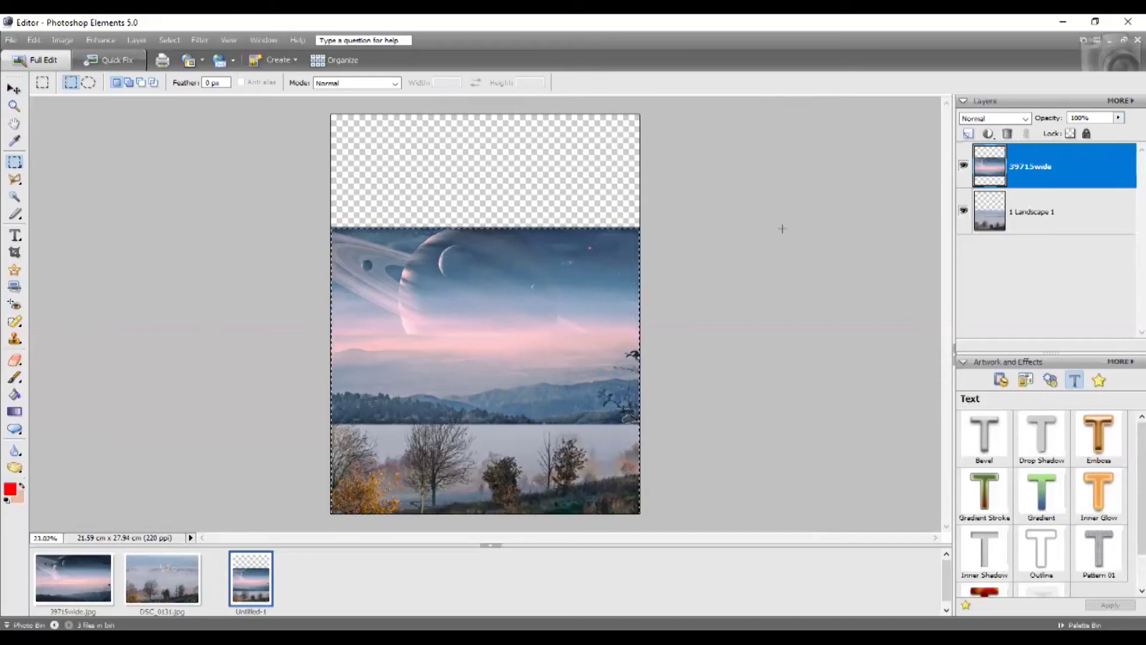
{"action": "left_click", "coordinate": [67, 40]}
{"action": "left_click", "coordinate": [88, 80]}
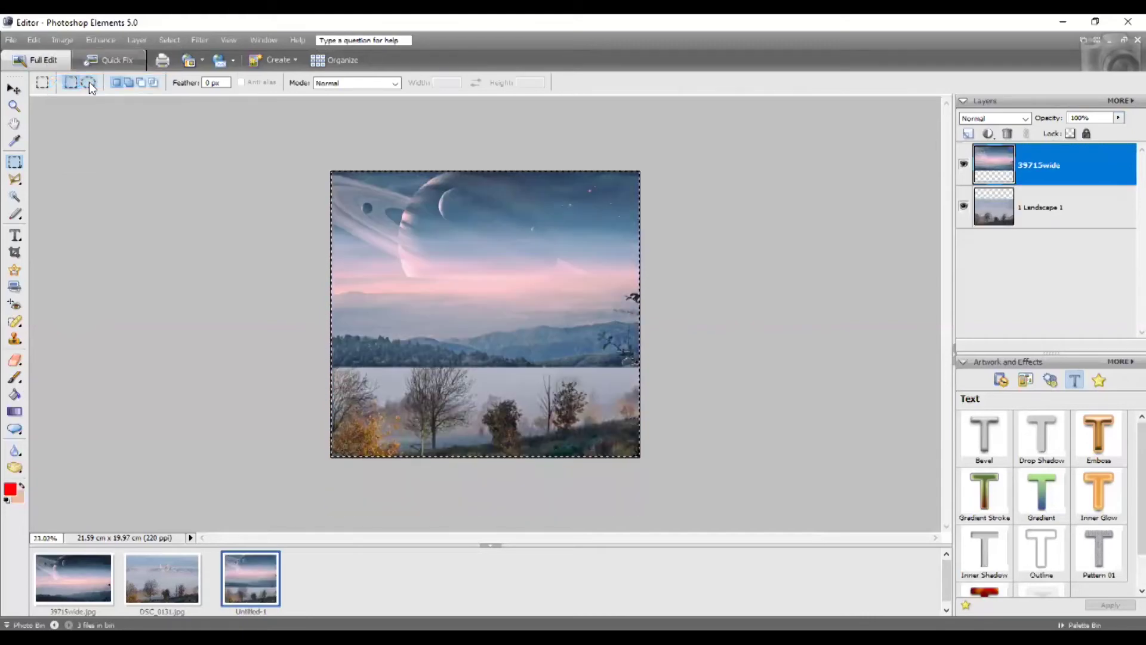
{"action": "left_click", "coordinate": [228, 41]}
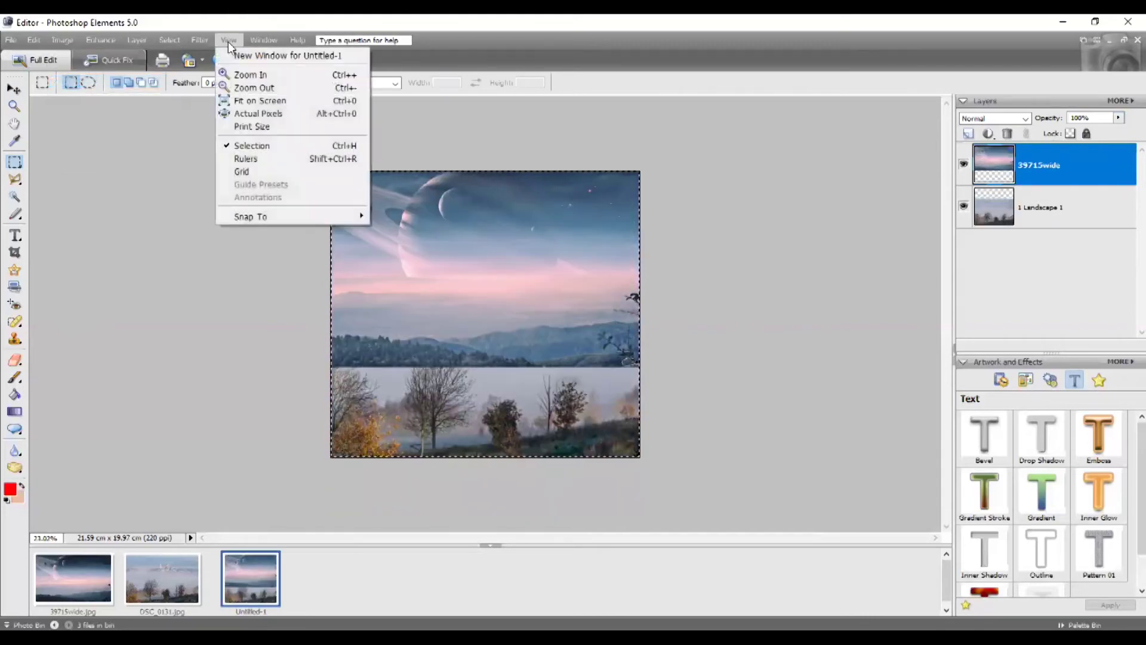
{"action": "left_click", "coordinate": [259, 100]}
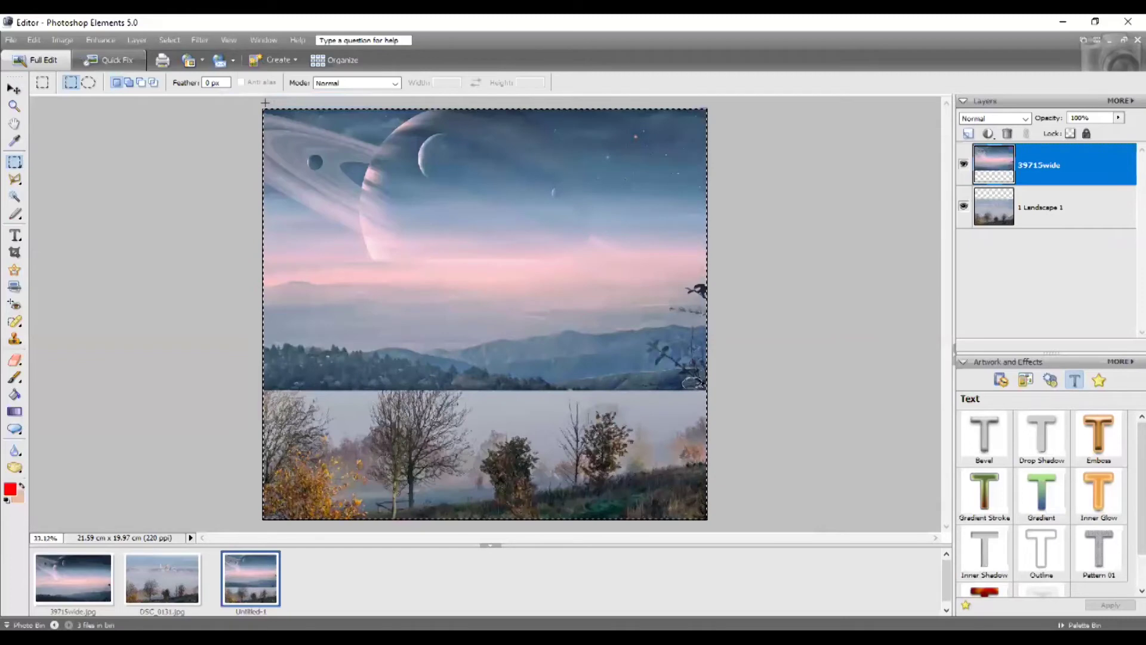
{"action": "left_click", "coordinate": [207, 161]}
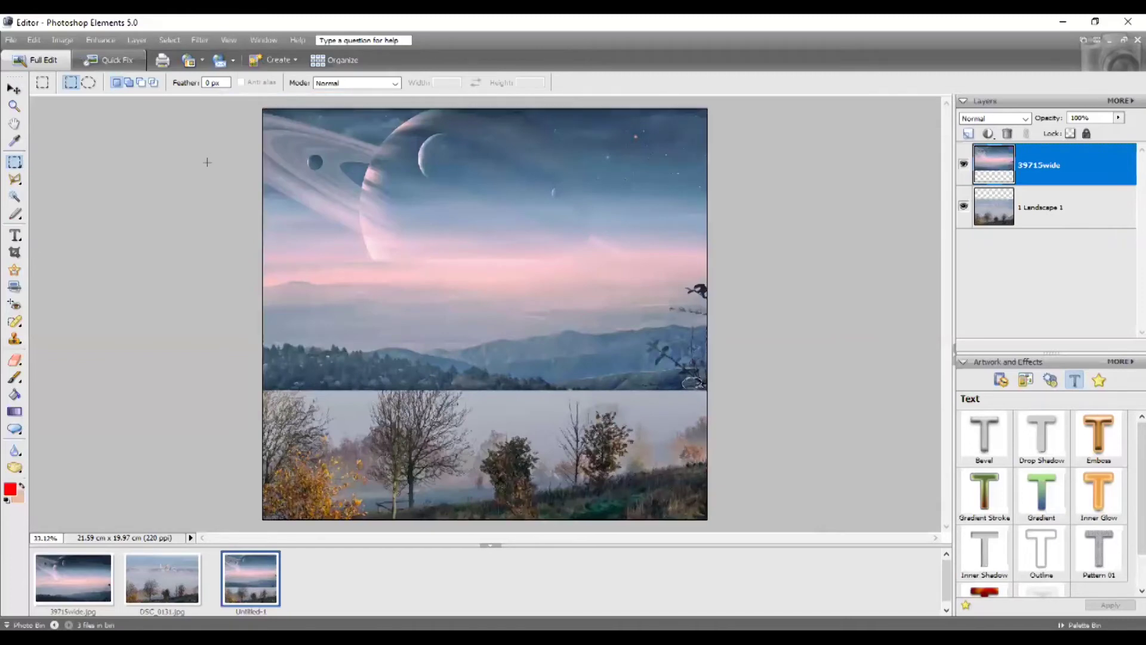
Erase the wooded hills at the lower left of the planet layer with a soft 493 px eraser brush.
{"action": "left_click", "coordinate": [13, 90]}
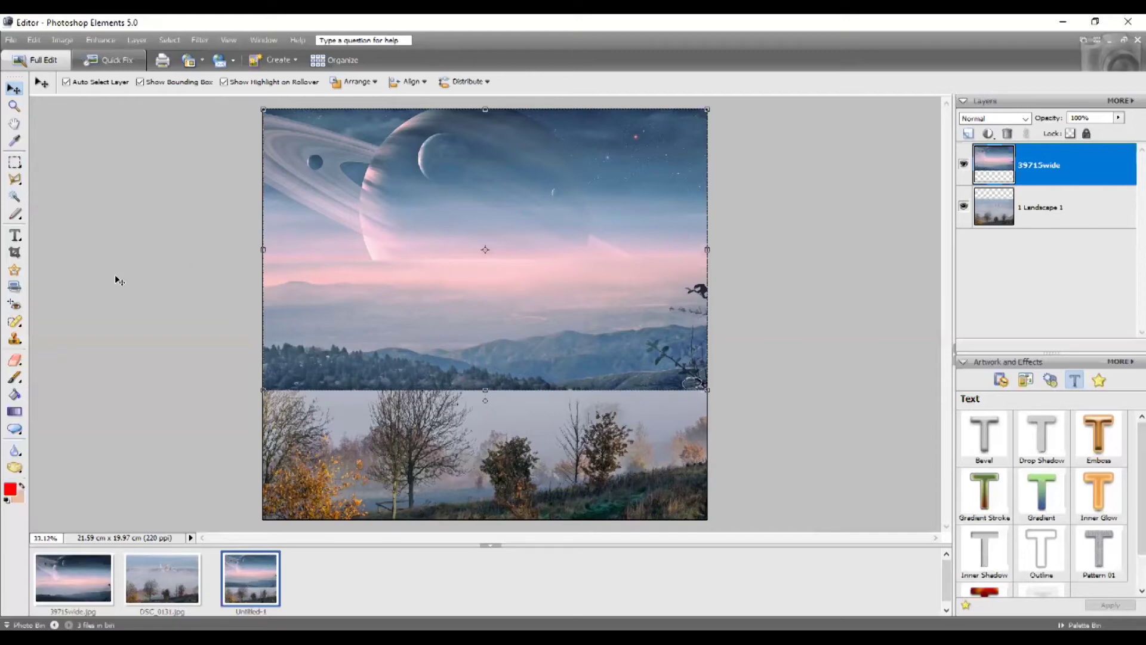
{"action": "left_click", "coordinate": [15, 360]}
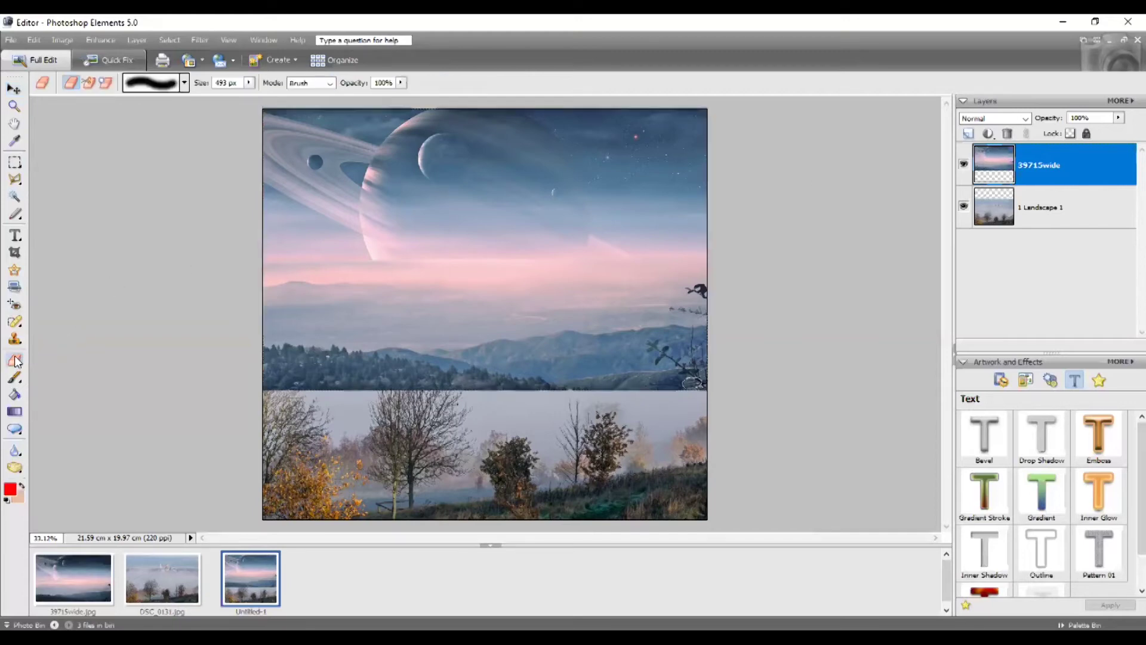
{"action": "mouse_move", "coordinate": [146, 406]}
{"action": "left_mouse_down"}
{"action": "mouse_move", "coordinate": [291, 396]}
{"action": "mouse_move", "coordinate": [358, 407]}
{"action": "mouse_move", "coordinate": [292, 399]}
{"action": "mouse_move", "coordinate": [293, 379]}
{"action": "mouse_move", "coordinate": [356, 400]}
{"action": "left_mouse_up"}
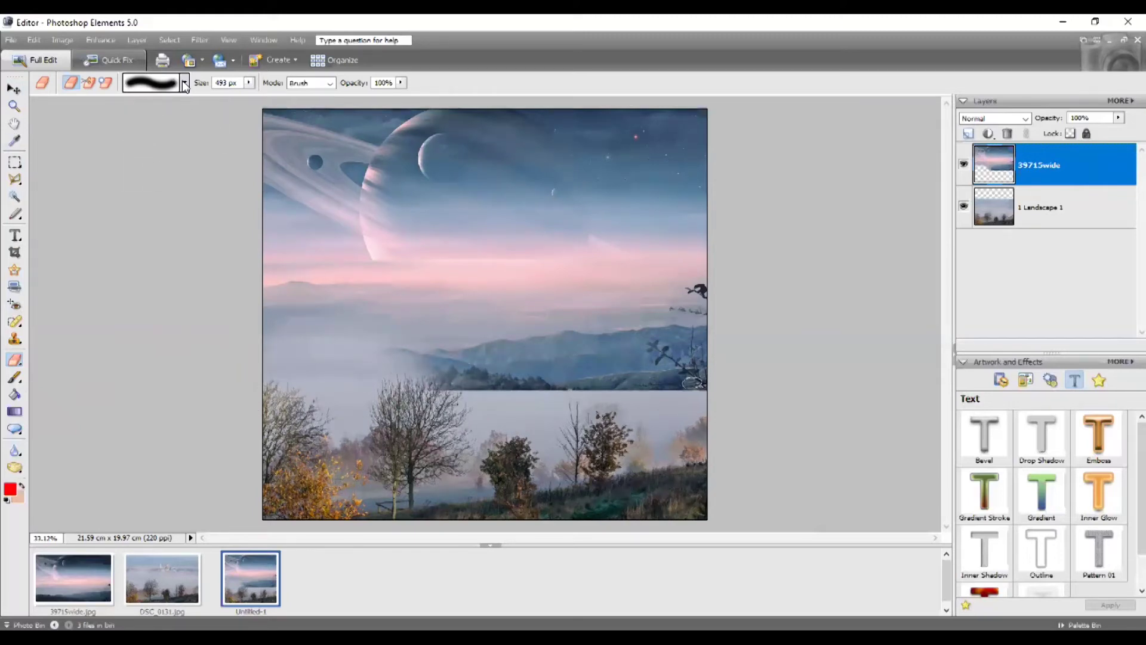
Switch the eraser to the hard round 9 px brush and enlarge it to 837 px.
{"action": "left_click", "coordinate": [185, 85]}
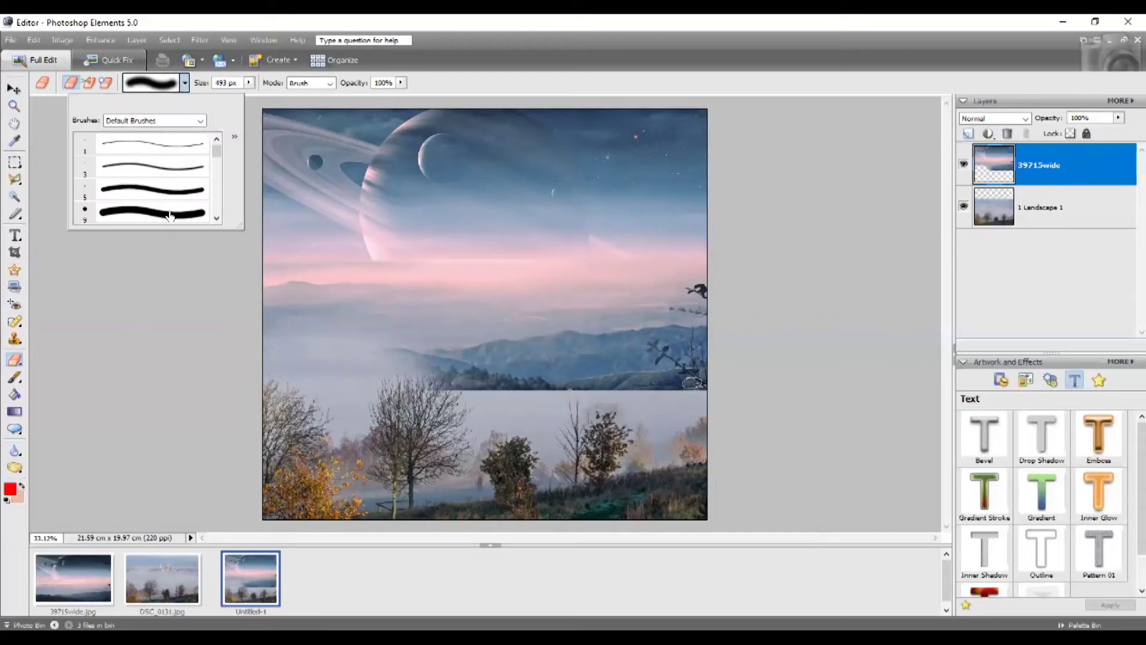
{"action": "left_click", "coordinate": [145, 214]}
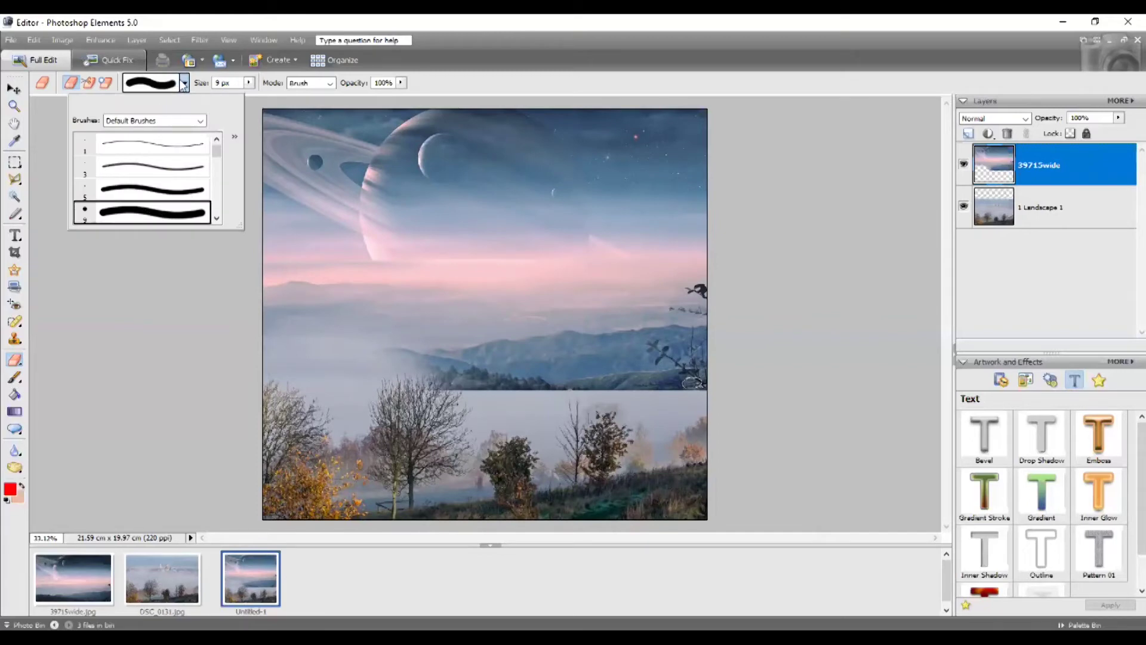
{"action": "left_click_drag", "start_coordinate": [249, 85], "coordinate": [306, 97]}
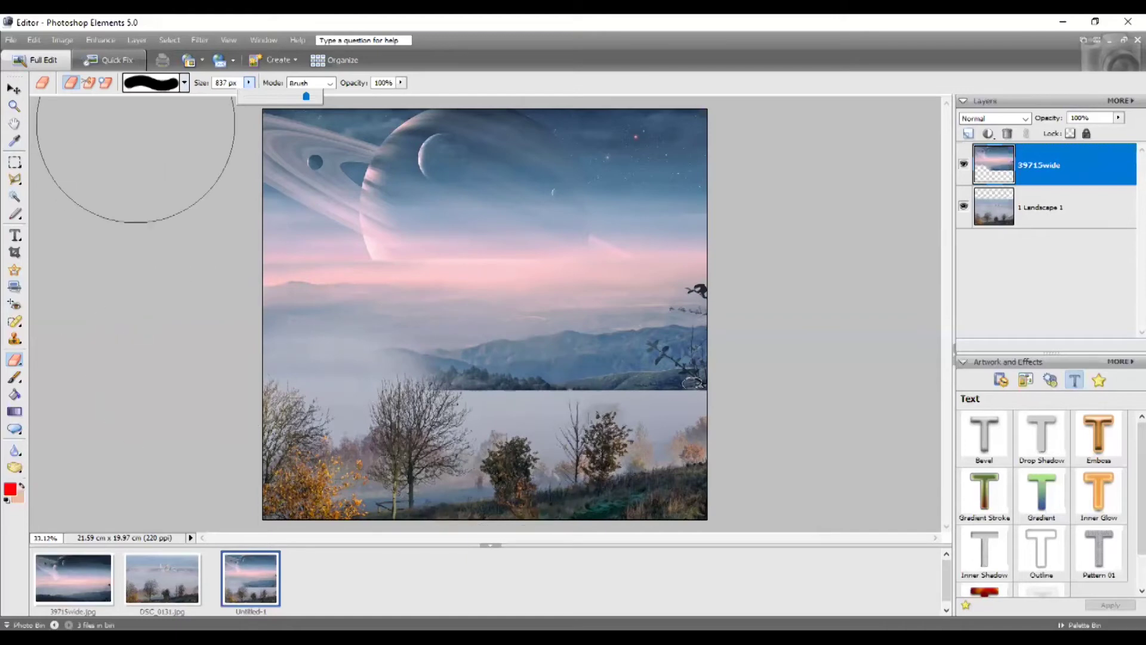
Erase the planet layer's hills and pink horizon with the soft round 17 px brush enlarged to 718 px, revealing the cathedral and mist.
{"action": "left_click", "coordinate": [184, 83]}
{"action": "left_click_drag", "start_coordinate": [217, 151], "coordinate": [218, 173]}
{"action": "left_click", "coordinate": [176, 179]}
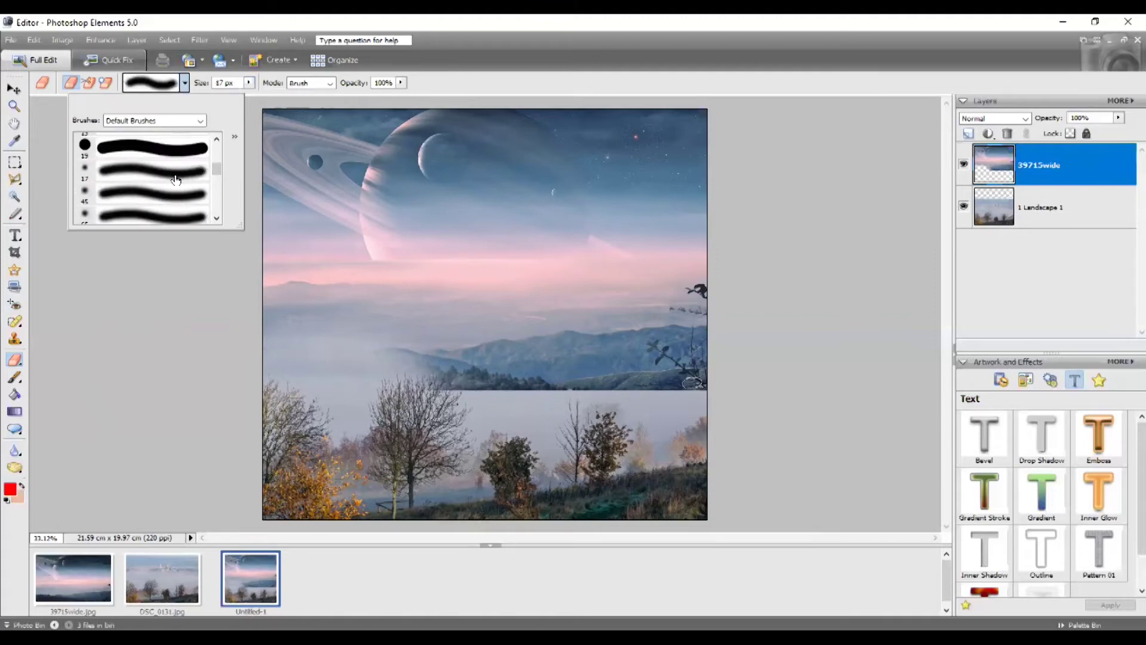
{"action": "mouse_move", "coordinate": [250, 84]}
{"action": "left_mouse_down"}
{"action": "mouse_move", "coordinate": [267, 99]}
{"action": "mouse_move", "coordinate": [300, 97]}
{"action": "left_mouse_up"}
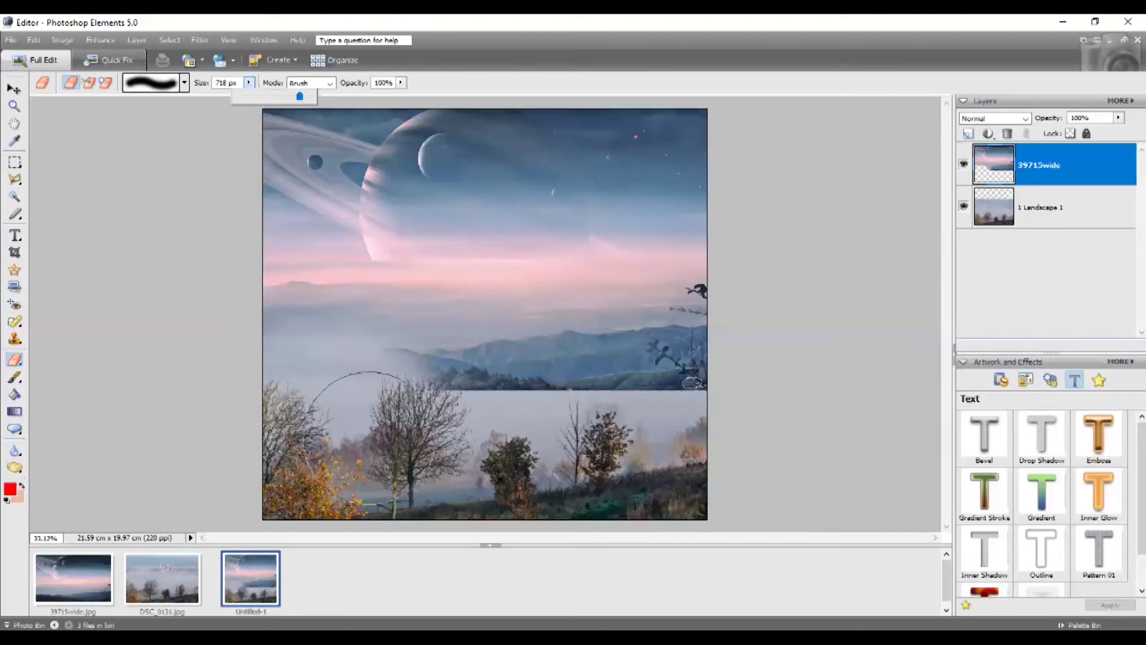
{"action": "mouse_move", "coordinate": [369, 442]}
{"action": "left_mouse_down"}
{"action": "mouse_move", "coordinate": [450, 436]}
{"action": "mouse_move", "coordinate": [399, 429]}
{"action": "mouse_move", "coordinate": [448, 425]}
{"action": "mouse_move", "coordinate": [577, 431]}
{"action": "mouse_move", "coordinate": [554, 451]}
{"action": "mouse_move", "coordinate": [630, 451]}
{"action": "left_mouse_up"}
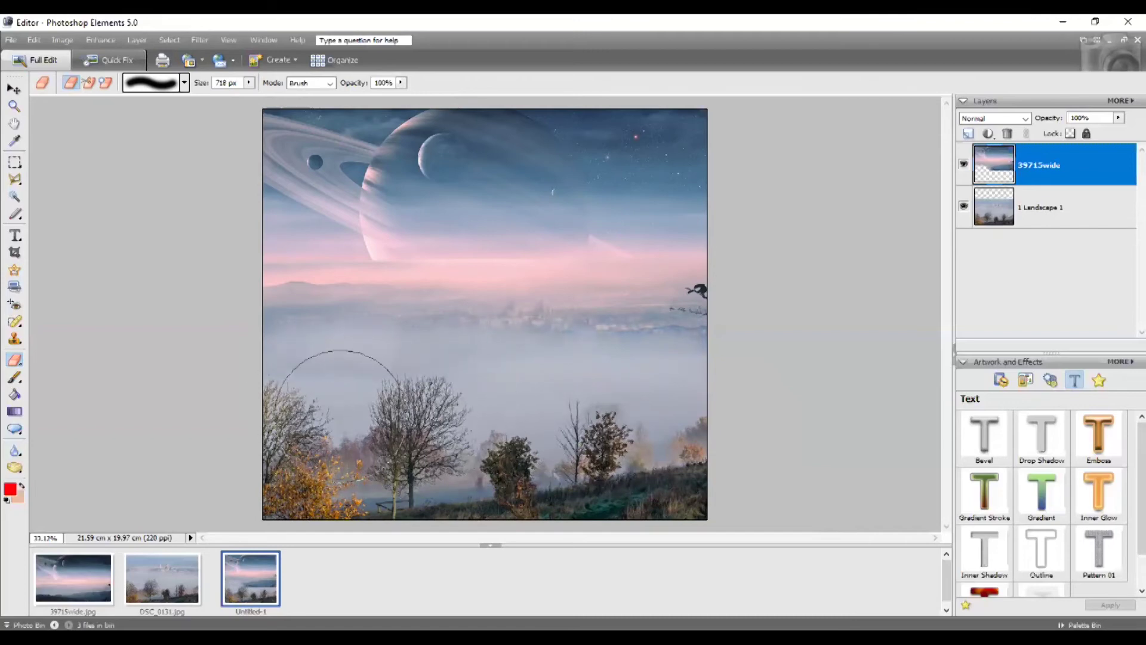
{"action": "mouse_move", "coordinate": [337, 408]}
{"action": "left_mouse_down"}
{"action": "mouse_move", "coordinate": [403, 404]}
{"action": "mouse_move", "coordinate": [273, 395]}
{"action": "mouse_move", "coordinate": [572, 401]}
{"action": "mouse_move", "coordinate": [732, 375]}
{"action": "mouse_move", "coordinate": [692, 371]}
{"action": "mouse_move", "coordinate": [718, 356]}
{"action": "mouse_move", "coordinate": [665, 362]}
{"action": "mouse_move", "coordinate": [775, 363]}
{"action": "mouse_move", "coordinate": [642, 374]}
{"action": "mouse_move", "coordinate": [490, 370]}
{"action": "mouse_move", "coordinate": [518, 369]}
{"action": "mouse_move", "coordinate": [493, 369]}
{"action": "mouse_move", "coordinate": [533, 357]}
{"action": "mouse_move", "coordinate": [520, 351]}
{"action": "mouse_move", "coordinate": [318, 361]}
{"action": "mouse_move", "coordinate": [312, 350]}
{"action": "mouse_move", "coordinate": [263, 351]}
{"action": "mouse_move", "coordinate": [637, 358]}
{"action": "mouse_move", "coordinate": [562, 356]}
{"action": "mouse_move", "coordinate": [627, 350]}
{"action": "mouse_move", "coordinate": [722, 364]}
{"action": "mouse_move", "coordinate": [551, 370]}
{"action": "mouse_move", "coordinate": [273, 353]}
{"action": "mouse_move", "coordinate": [583, 370]}
{"action": "mouse_move", "coordinate": [704, 349]}
{"action": "left_mouse_up"}
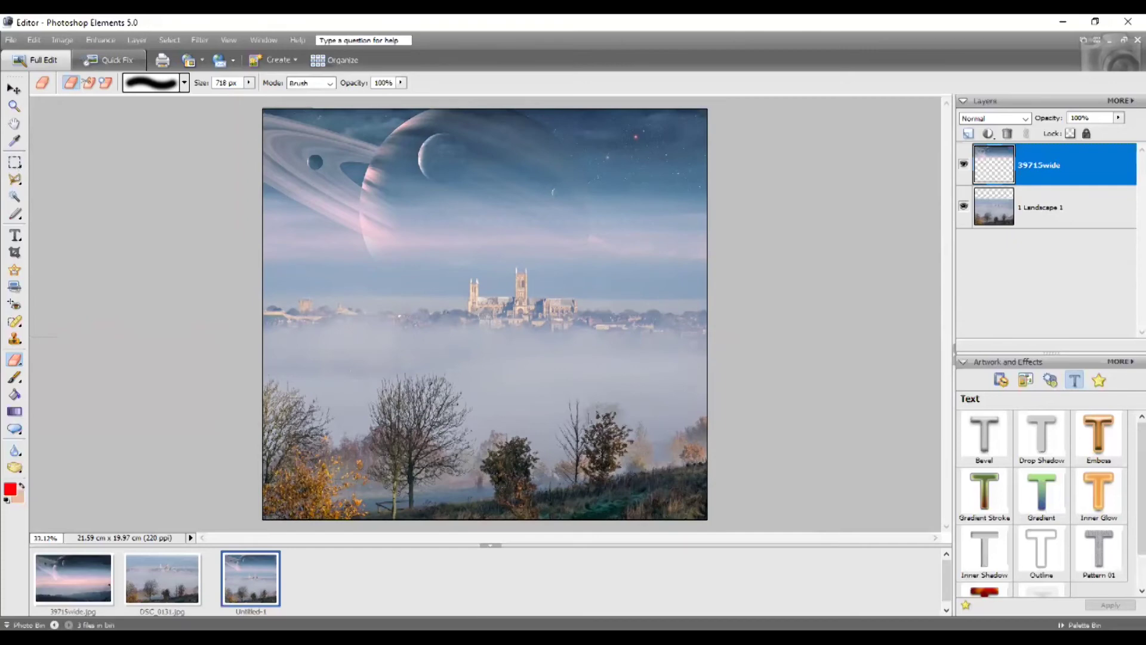
Lower the planet layer's opacity to about 44% to check the blend, and return it to 100%.
{"action": "left_click", "coordinate": [15, 162]}
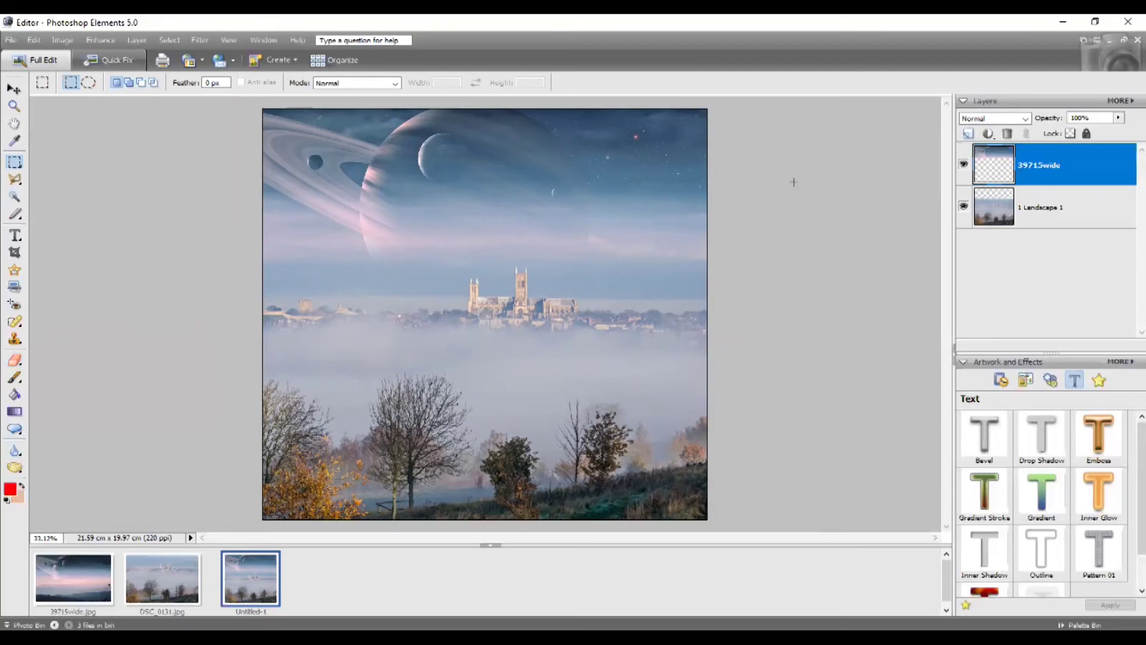
{"action": "left_click", "coordinate": [1120, 119]}
{"action": "left_click_drag", "start_coordinate": [1121, 134], "coordinate": [1085, 136]}
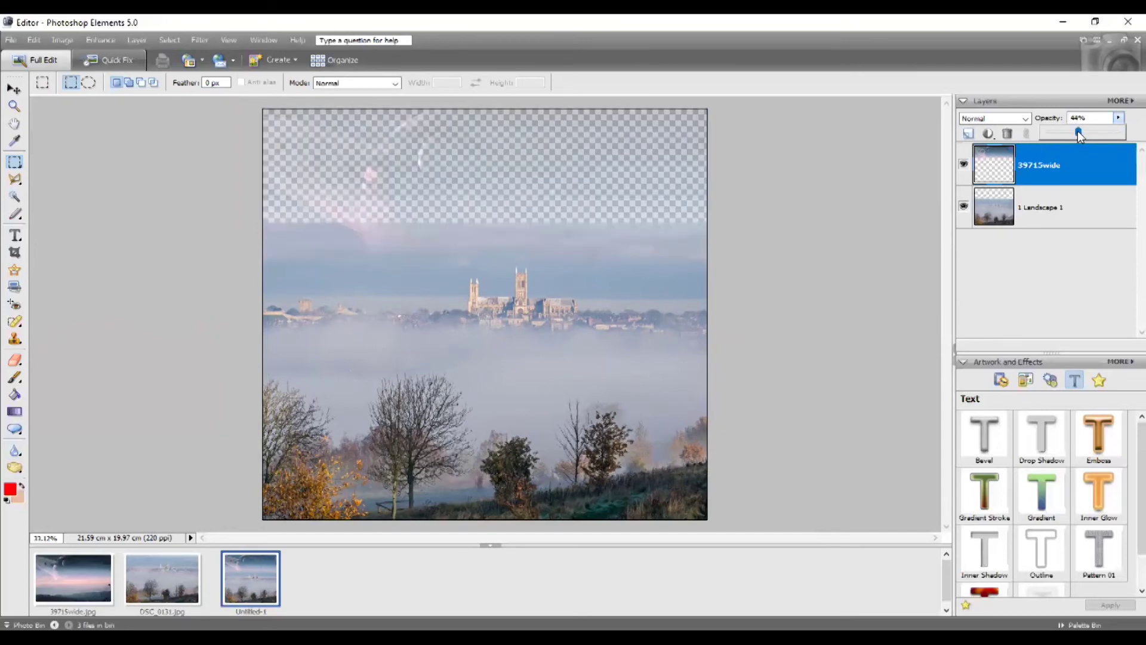
{"action": "left_click_drag", "start_coordinate": [1062, 130], "coordinate": [1126, 126]}
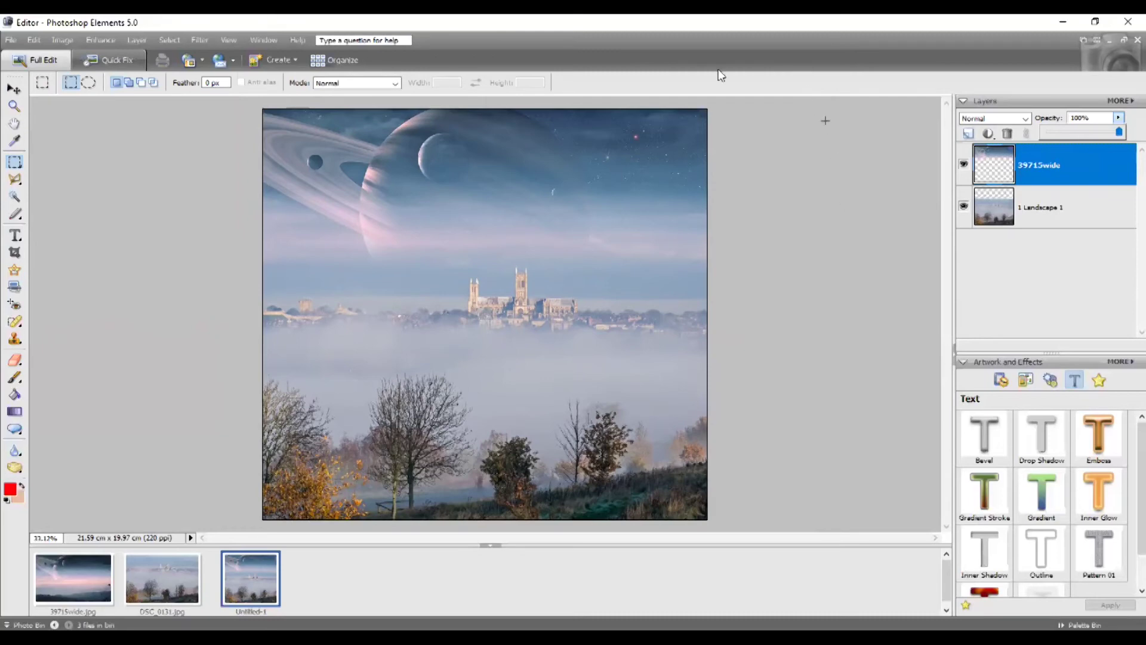
Nudge the planet layer straight down until its lower boundary sits just below the base of the cathedral skyline.
{"action": "left_click", "coordinate": [14, 90]}
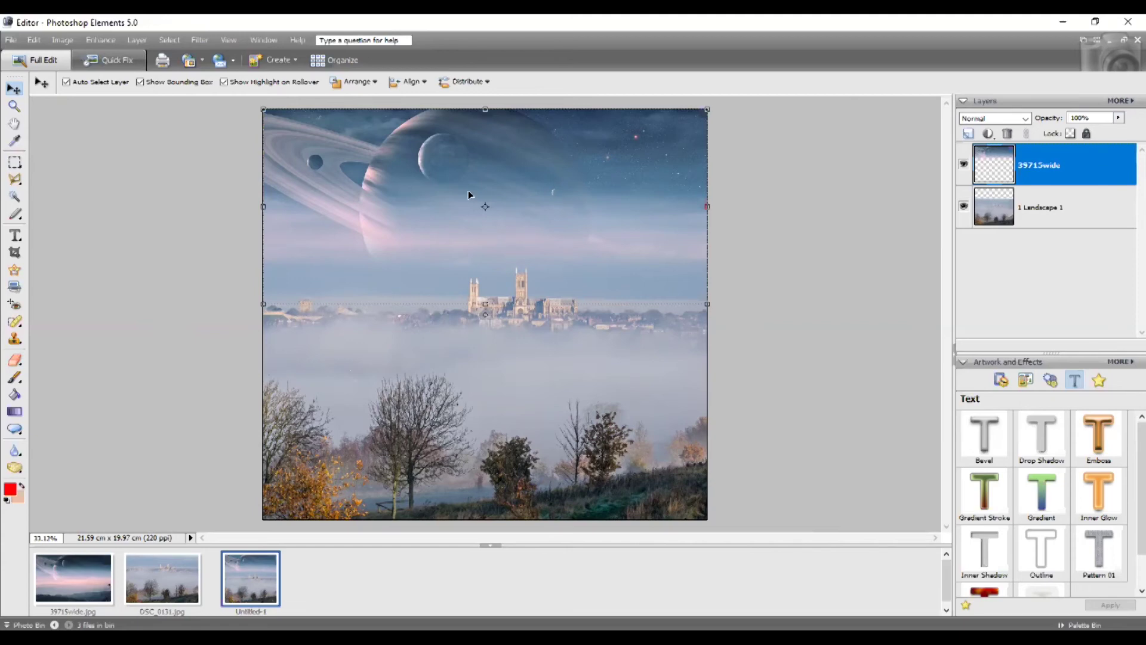
{"action": "key", "text": "shift+Down"}
{"action": "key", "text": "shift+Down"}
{"action": "key", "text": "shift+Down"}
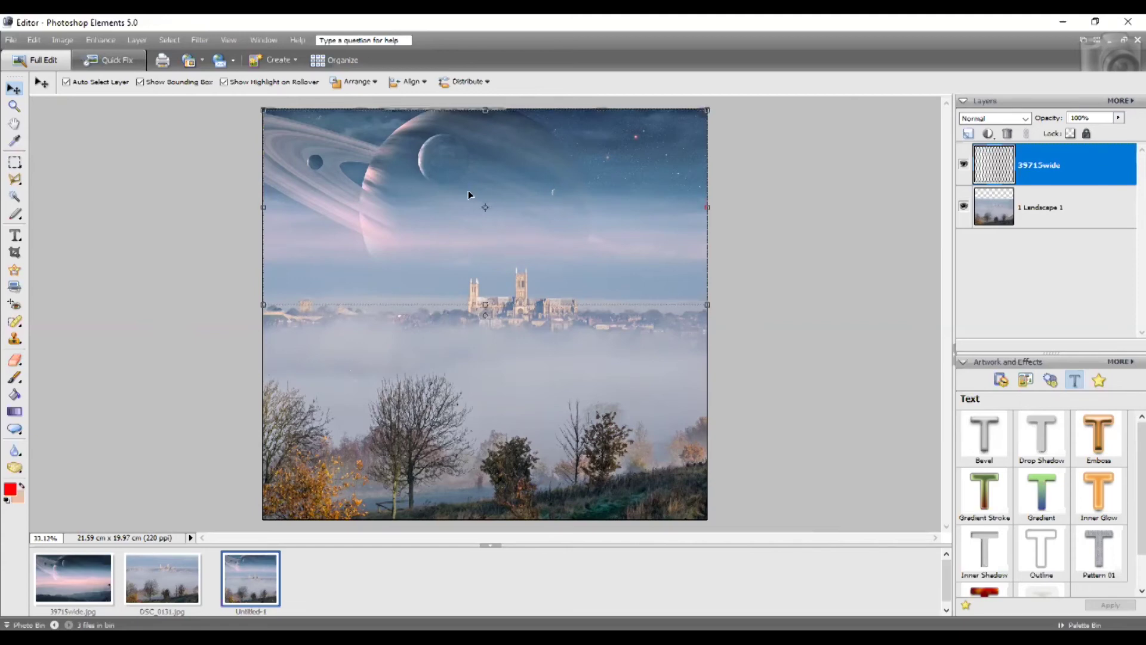
{"action": "key", "text": "shift+Down"}
{"action": "key", "text": "shift+Down"}
{"action": "key", "text": "shift+Down"}
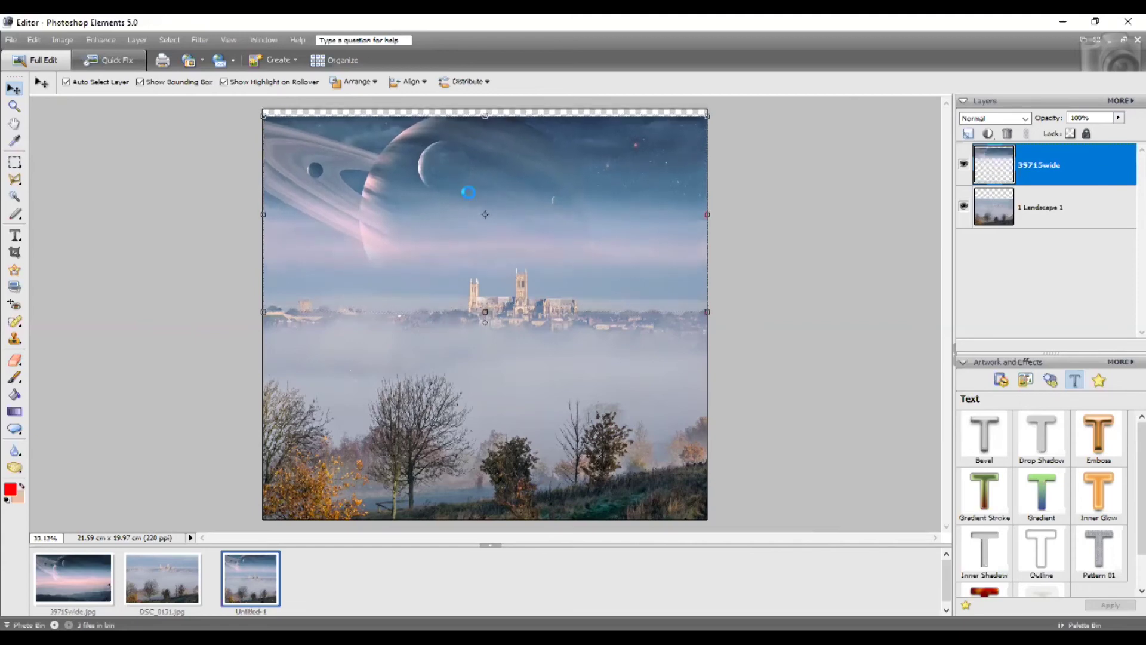
{"action": "key", "text": "shift+Down"}
{"action": "key", "text": "shift+Down"}
{"action": "key", "text": "shift+Down"}
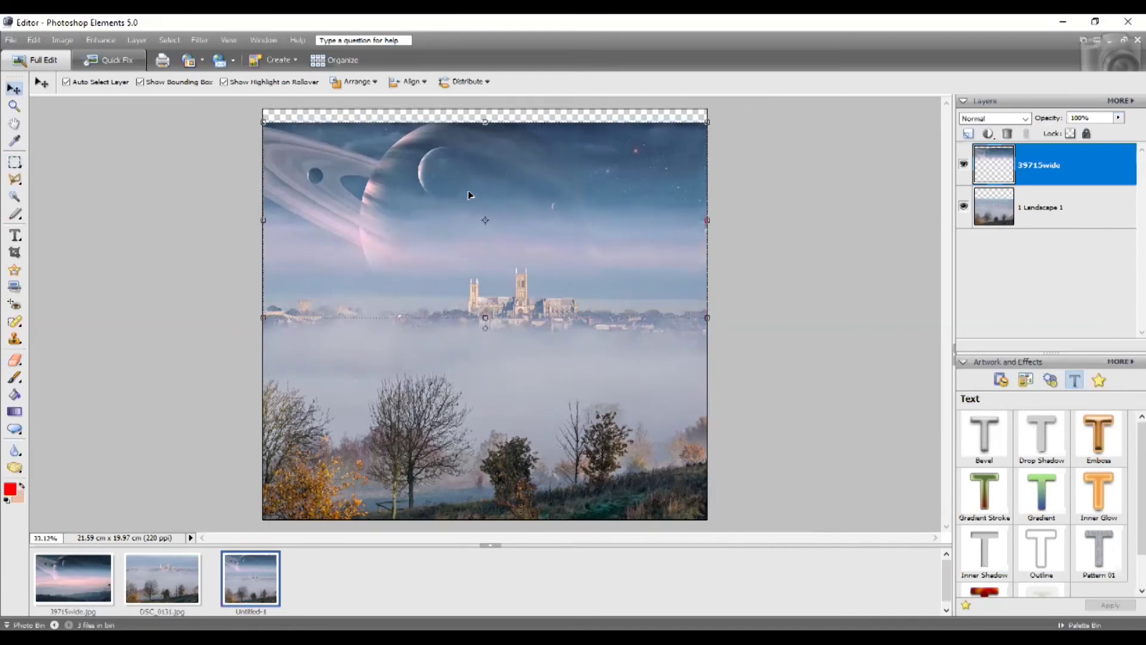
{"action": "key", "text": "shift+Down"}
{"action": "key", "text": "shift+Down"}
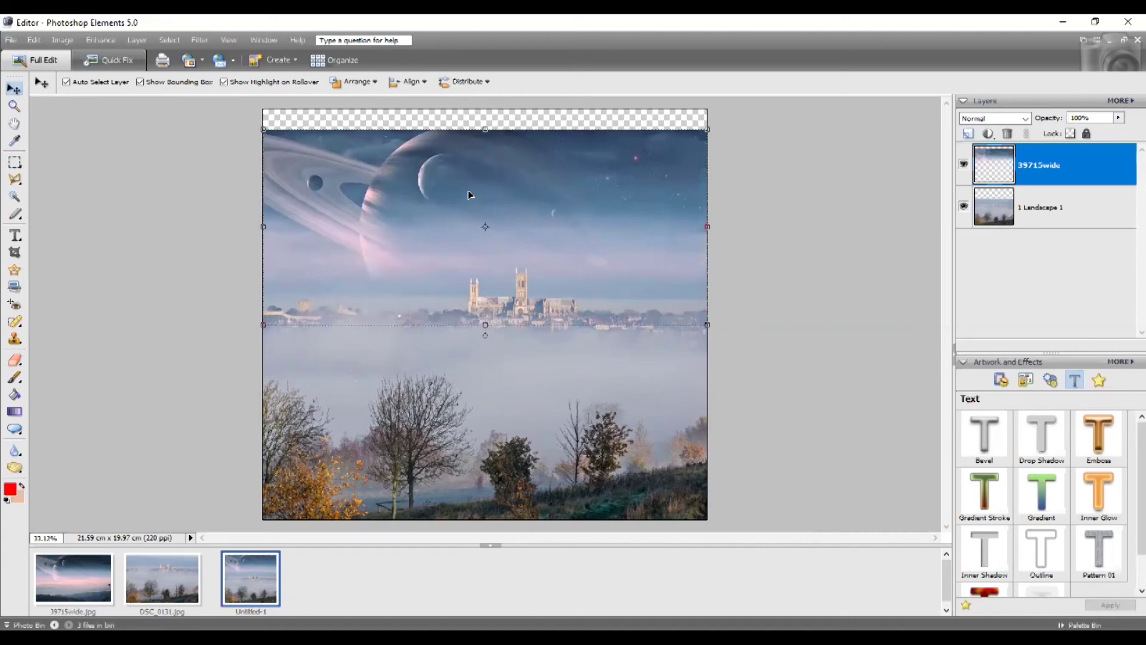
{"action": "key", "text": "shift+Down"}
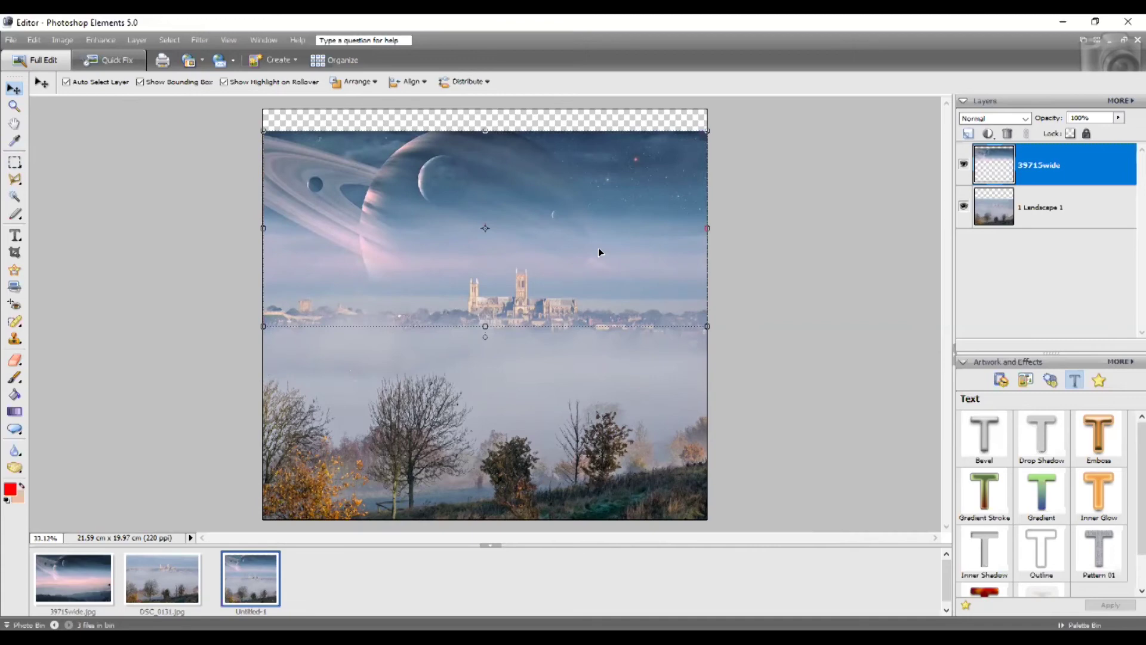
{"action": "key", "text": "shift+Down"}
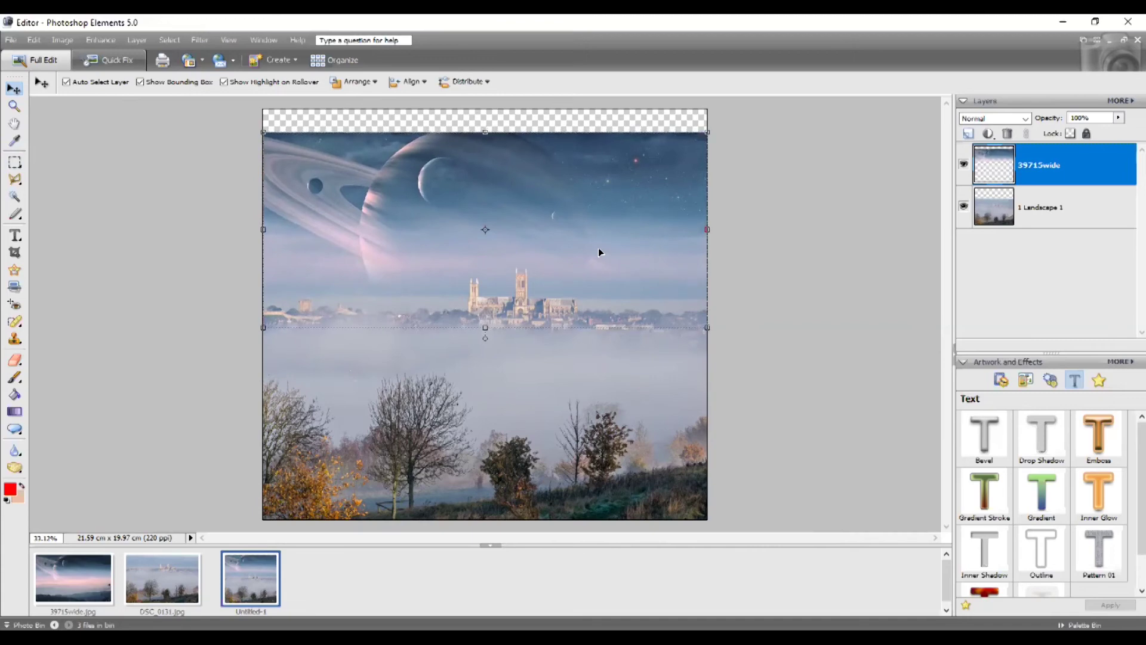
{"action": "key", "text": "shift+Down"}
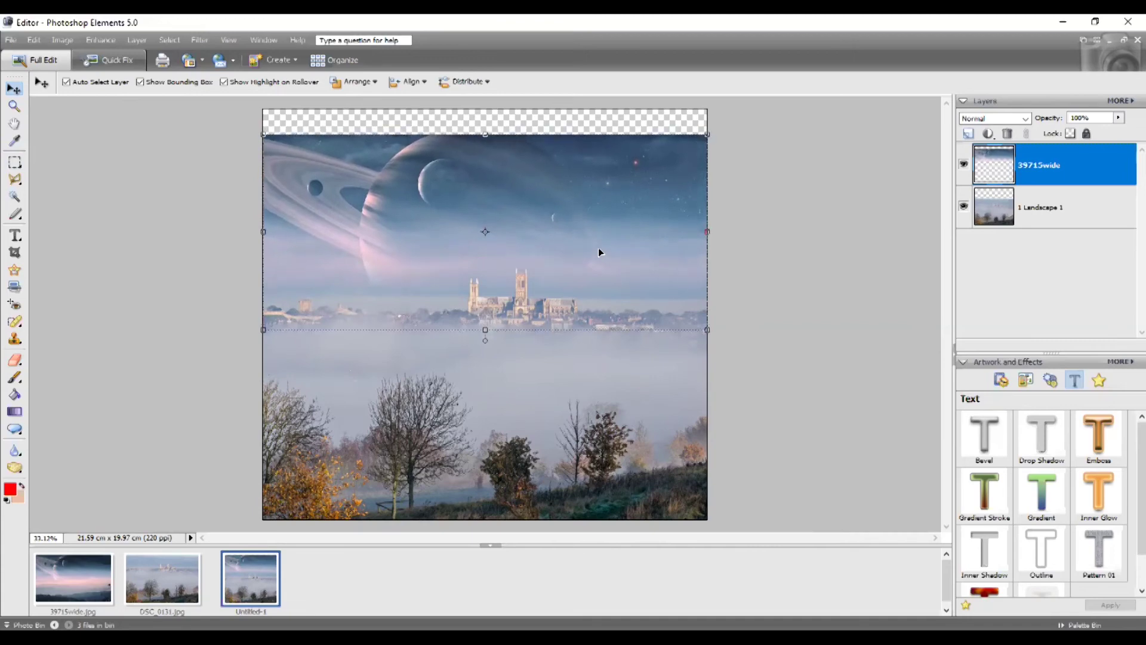
{"action": "key", "text": "shift+Down"}
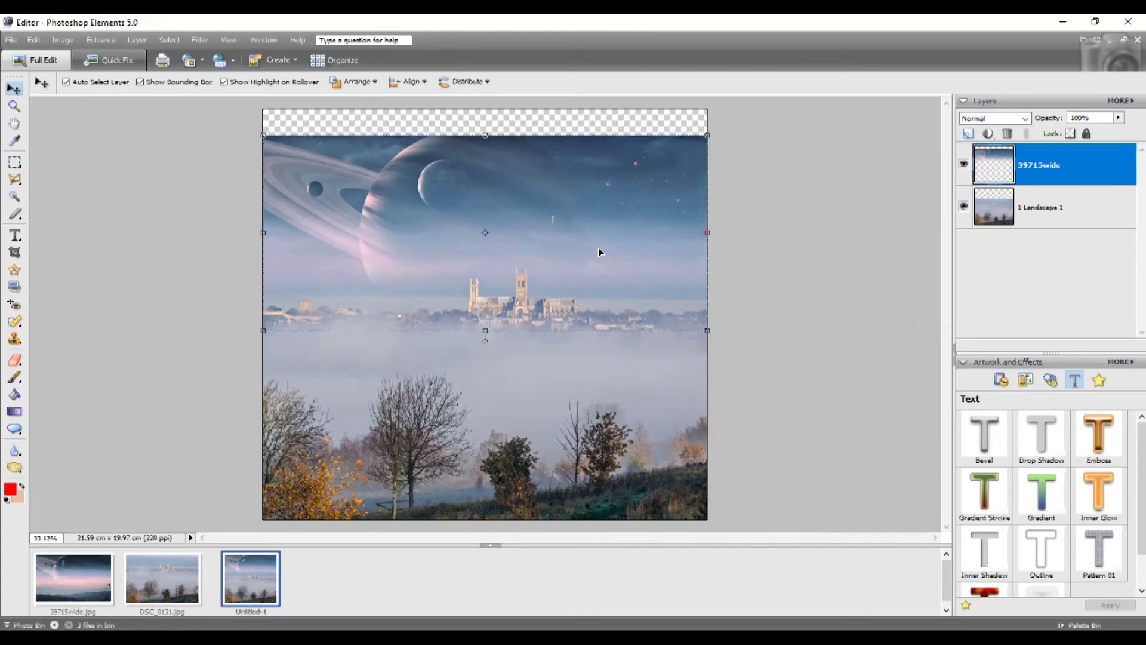
{"action": "key", "text": "shift+Down"}
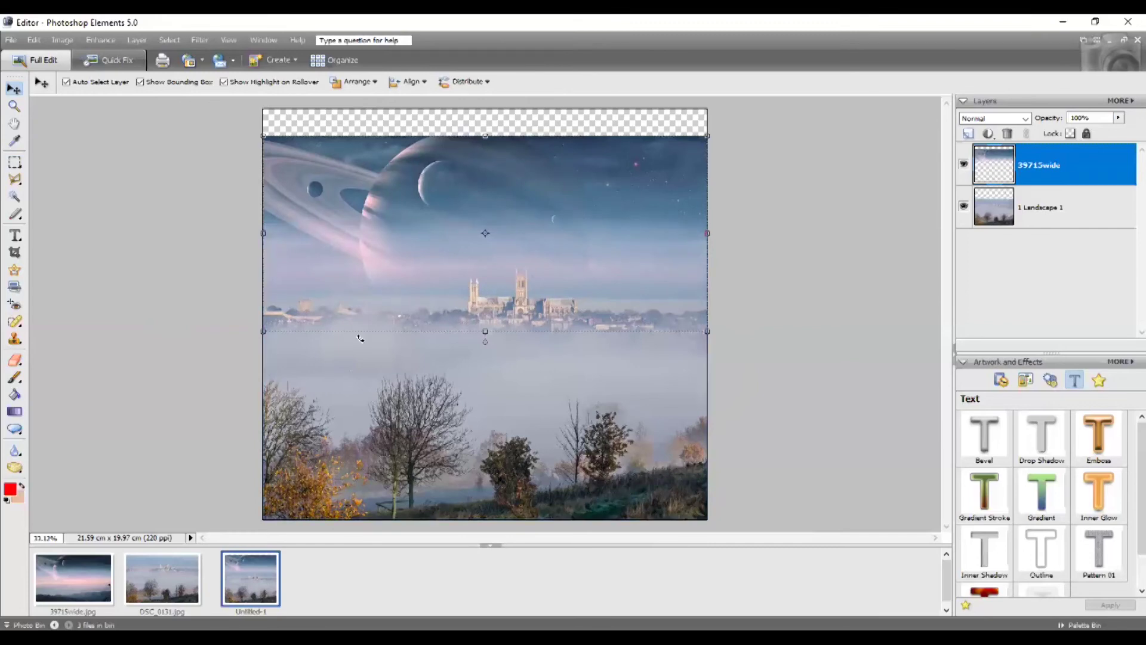
Set the soft eraser brush size to 534 px and leave the planet layer's opacity at 100%.
{"action": "left_click", "coordinate": [15, 360]}
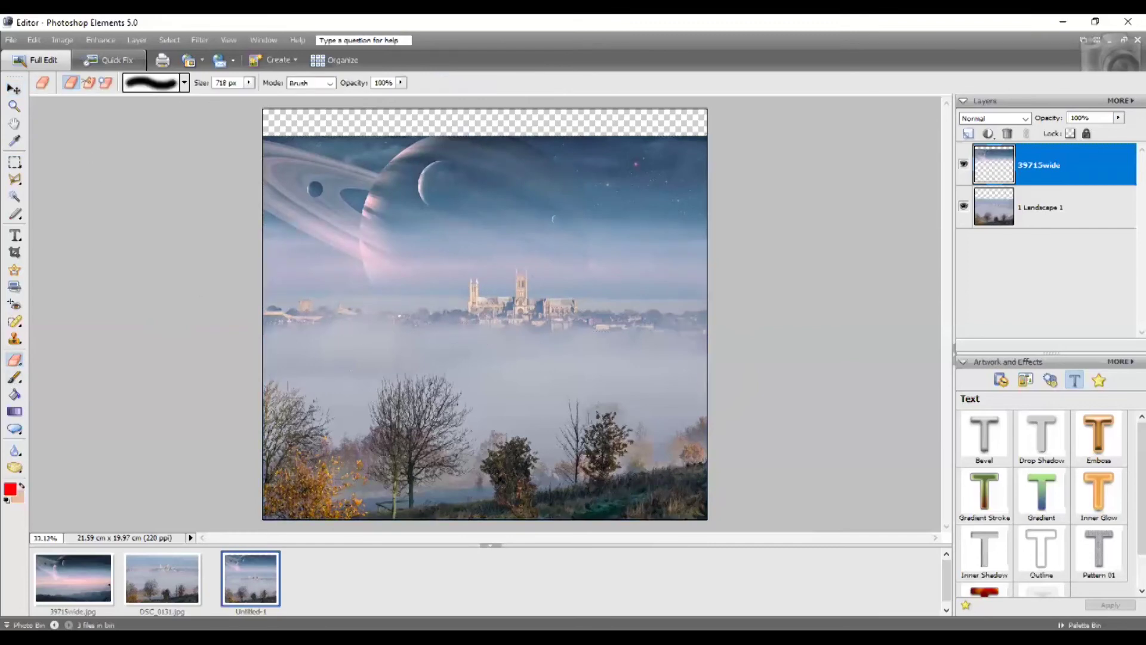
{"action": "left_click", "coordinate": [250, 83]}
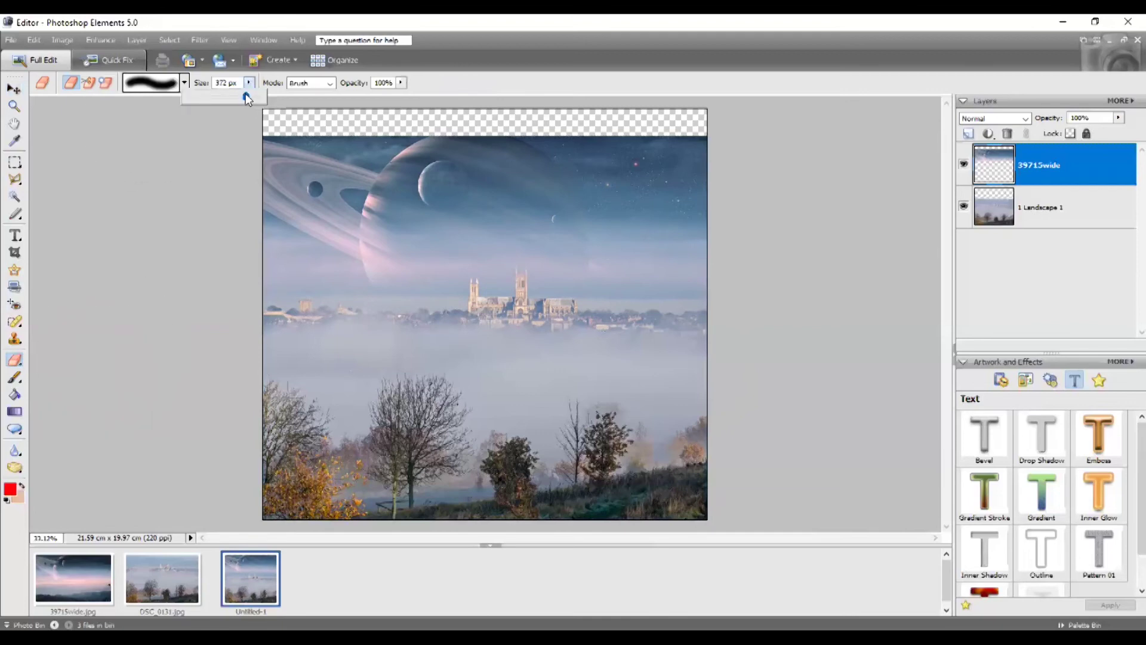
{"action": "left_click_drag", "start_coordinate": [246, 93], "coordinate": [247, 93]}
{"action": "left_click_drag", "start_coordinate": [248, 93], "coordinate": [249, 93]}
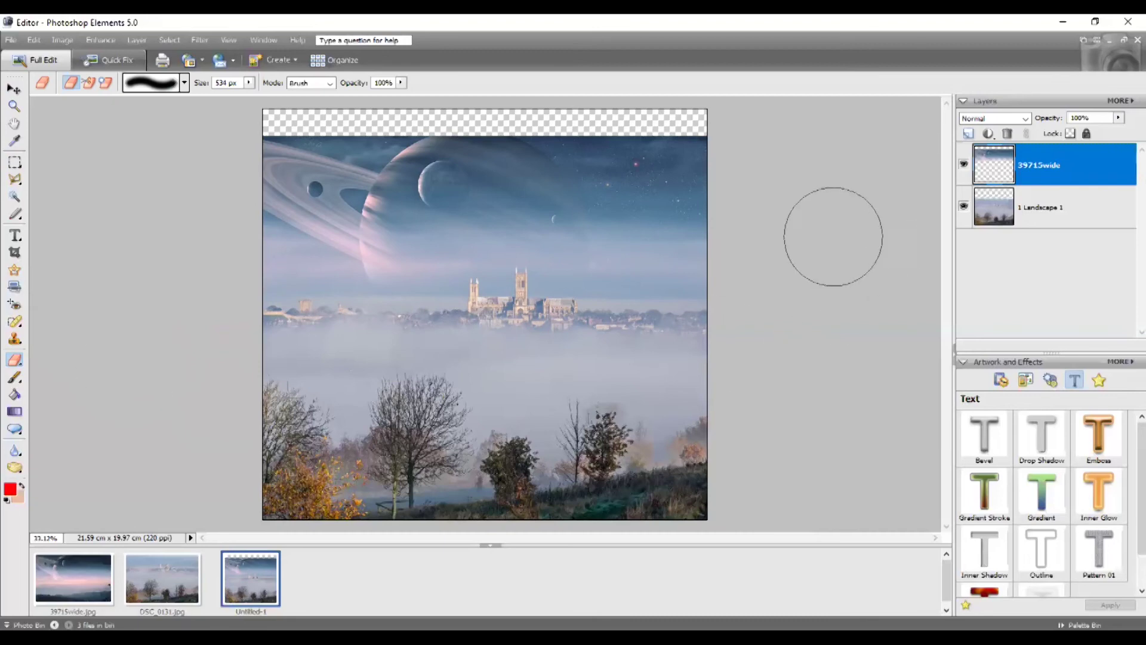
{"action": "left_click", "coordinate": [1120, 119]}
{"action": "mouse_move", "coordinate": [1121, 133]}
{"action": "left_mouse_down"}
{"action": "mouse_move", "coordinate": [1102, 134]}
{"action": "mouse_move", "coordinate": [1127, 126]}
{"action": "left_mouse_up"}
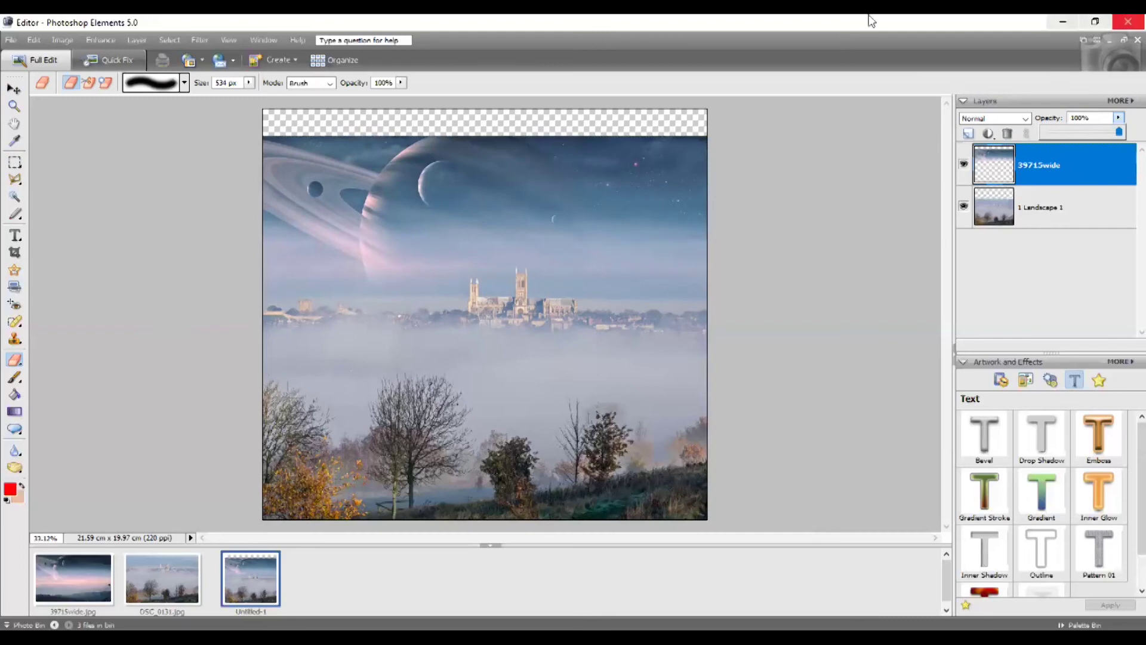
Select the whole picture area below the transparent strip with the rectangular marquee and crop the image to it.
{"action": "left_click", "coordinate": [15, 164]}
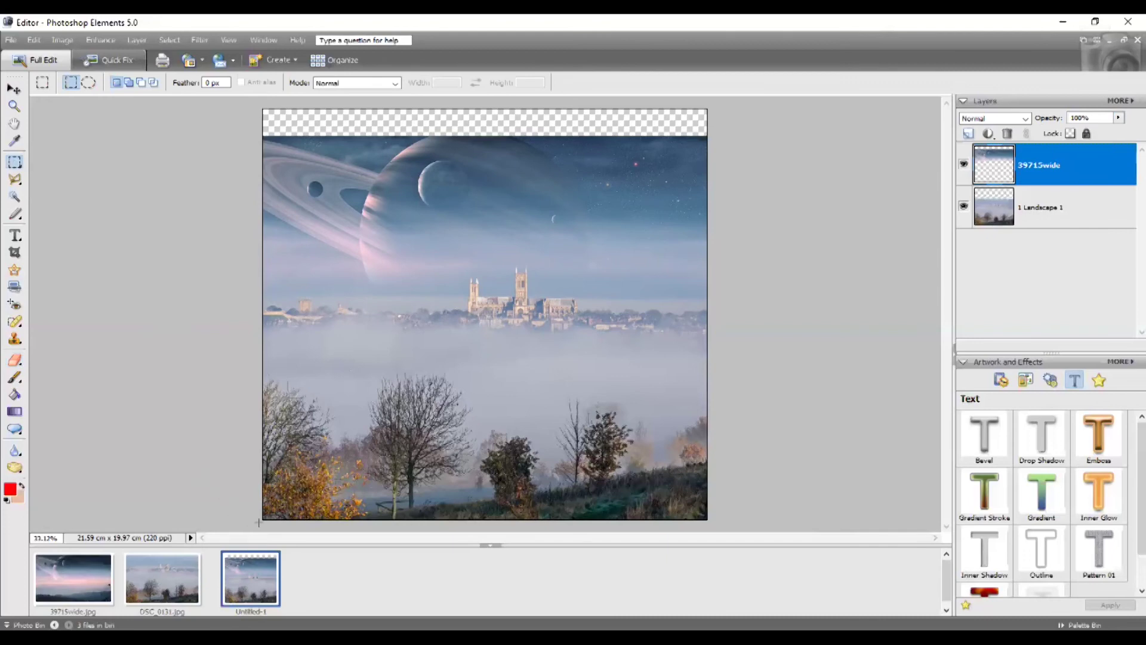
{"action": "left_click_drag", "start_coordinate": [259, 523], "coordinate": [897, 137]}
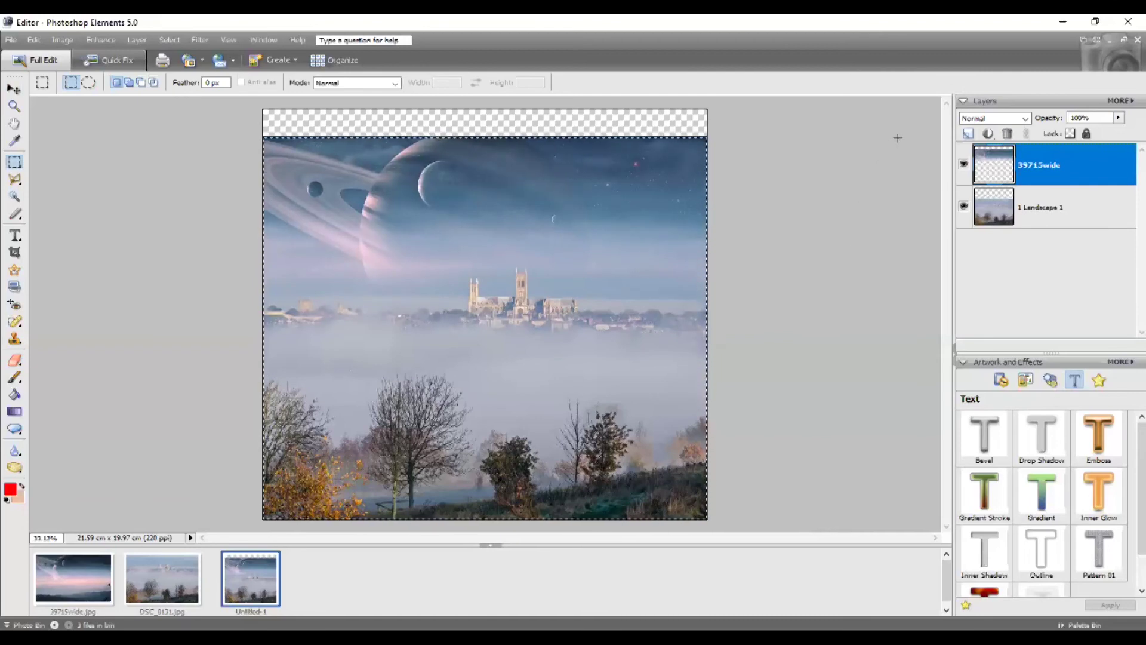
{"action": "left_click", "coordinate": [63, 39]}
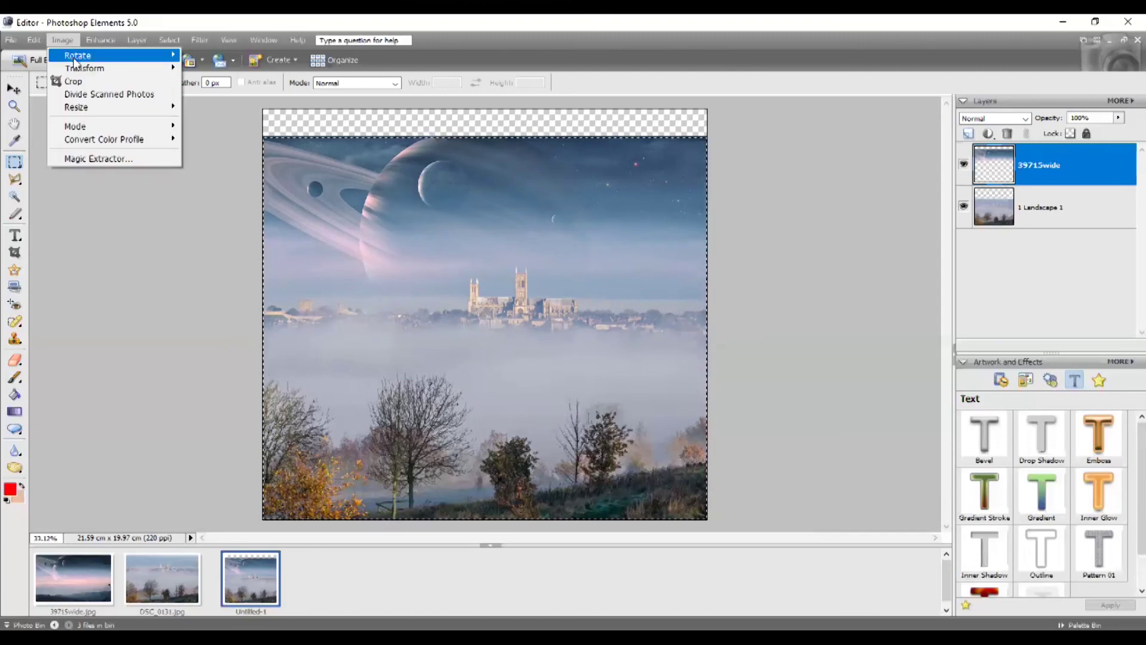
{"action": "left_click", "coordinate": [87, 82]}
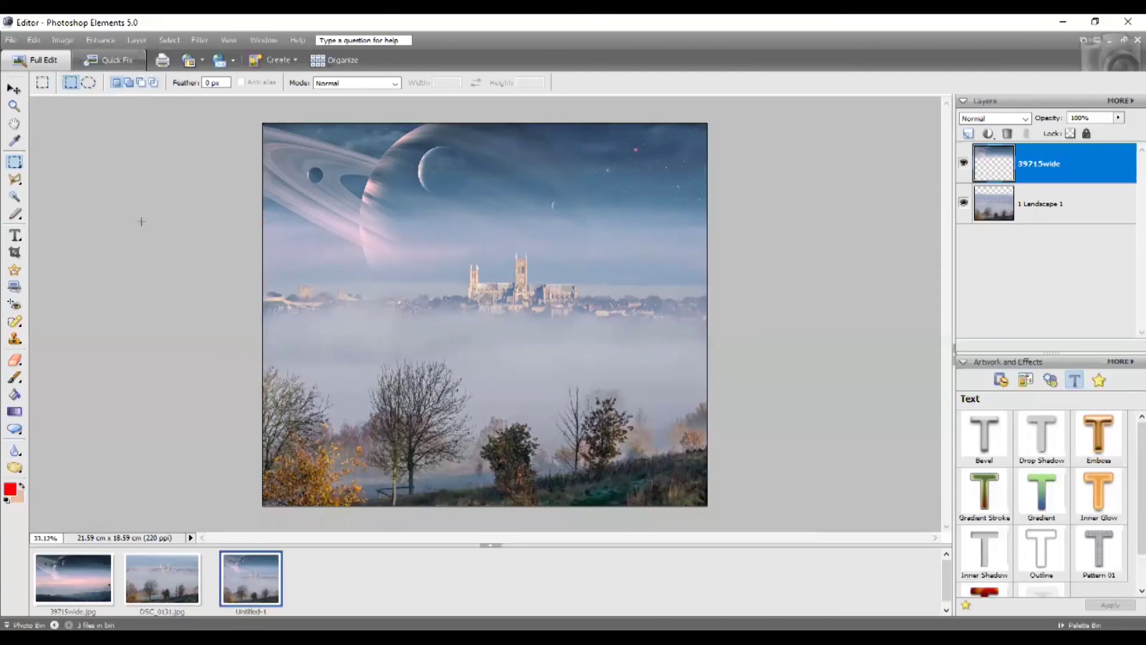
Examine the blend between the planet sky and the cathedral skyline at 66.67% zoom.
{"action": "left_click", "coordinate": [226, 41]}
{"action": "left_click", "coordinate": [239, 75]}
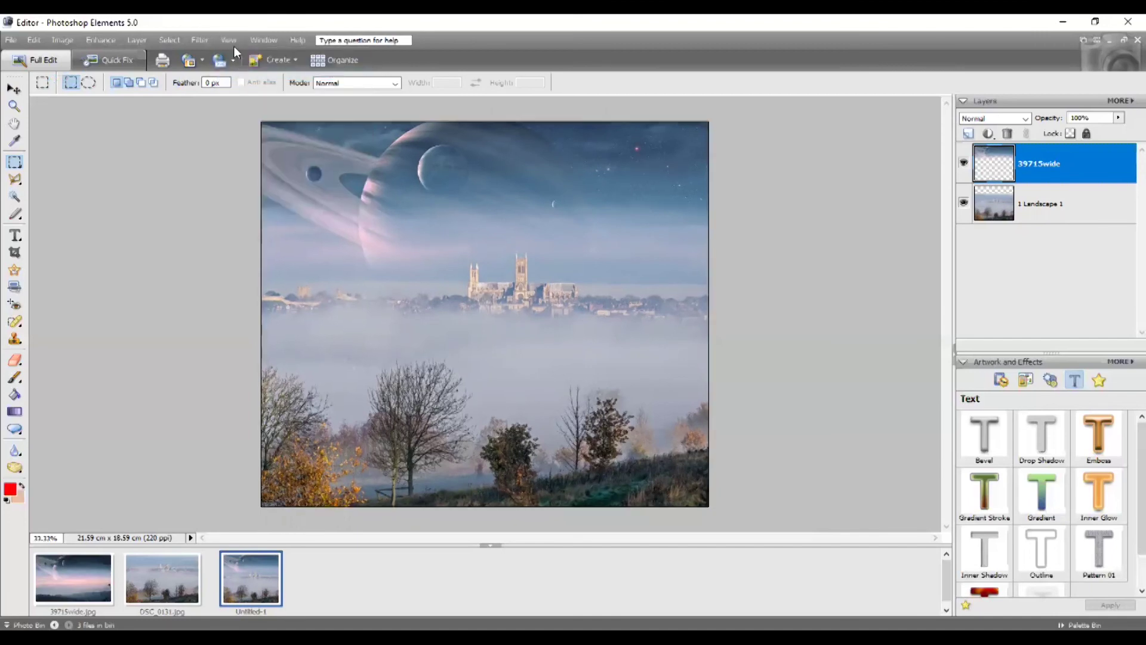
{"action": "left_click", "coordinate": [231, 39]}
{"action": "left_click", "coordinate": [241, 74]}
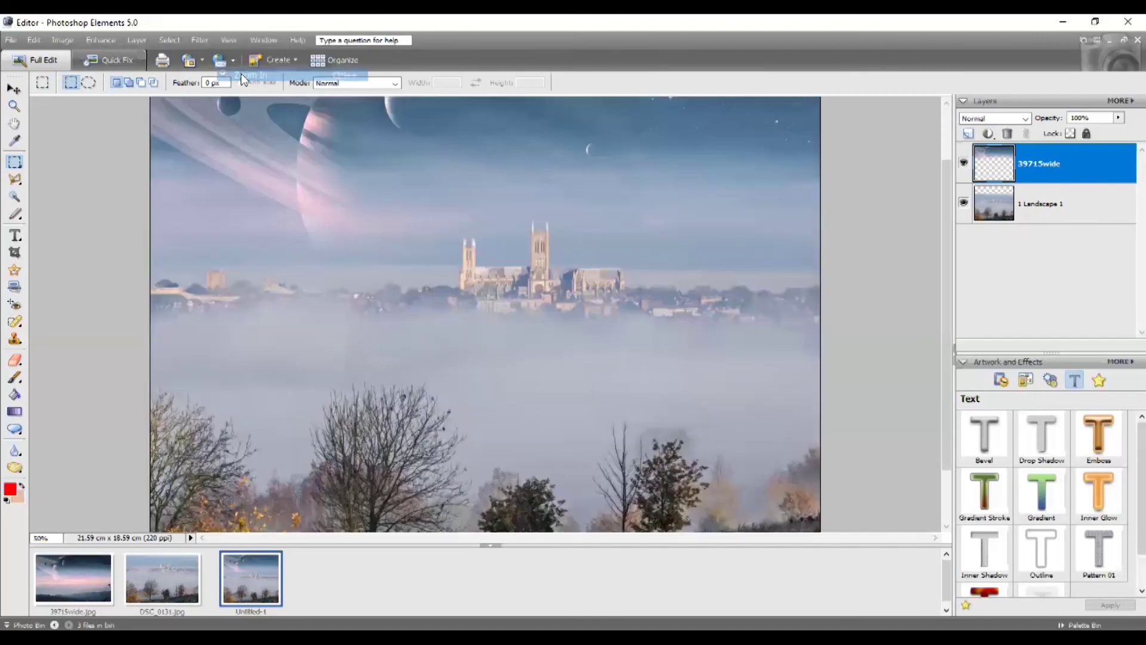
{"action": "left_click", "coordinate": [224, 38]}
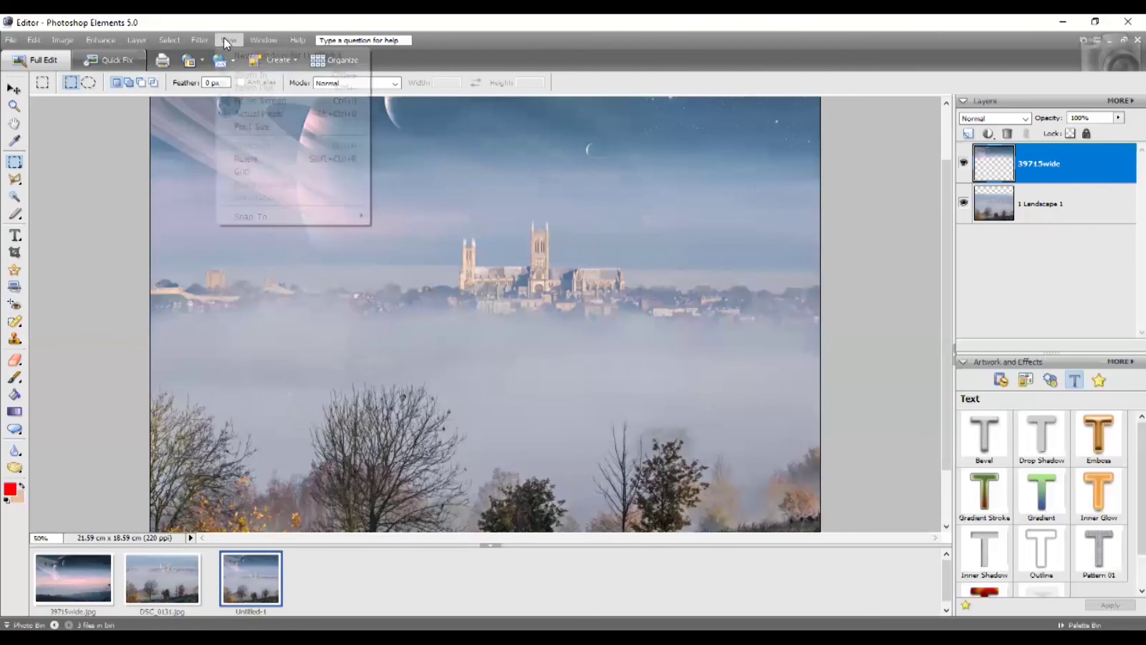
{"action": "left_click", "coordinate": [239, 75]}
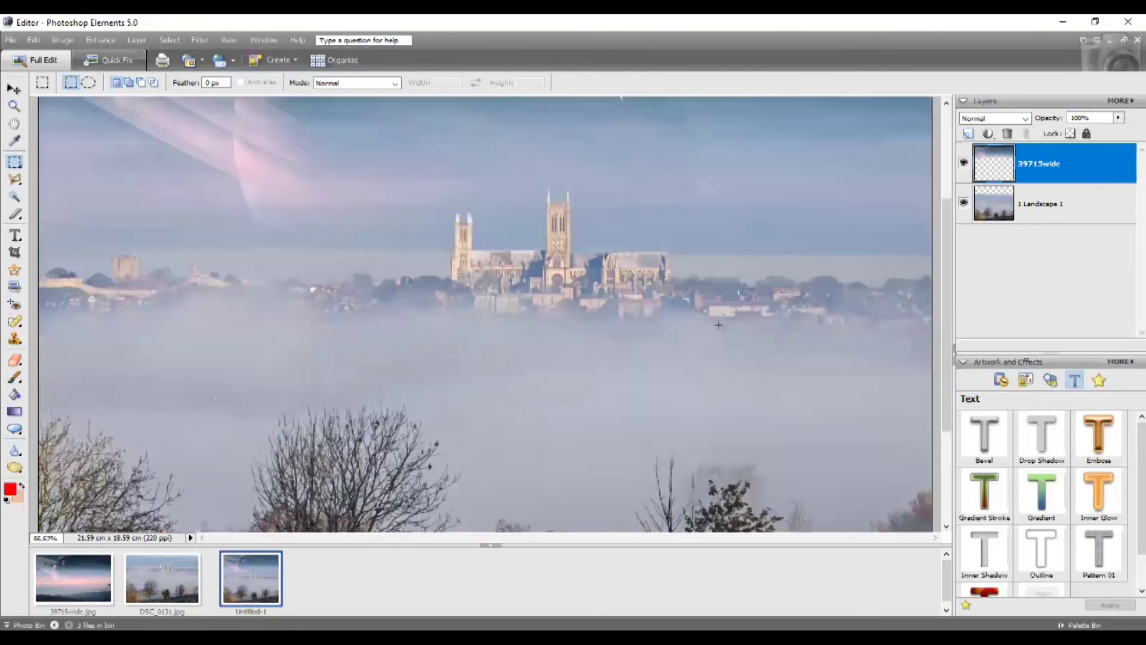
{"action": "scroll", "coordinate": [718, 324], "scroll_direction": "up", "scroll_amount": 3}
{"action": "scroll", "coordinate": [718, 329], "scroll_direction": "up", "scroll_amount": 2}
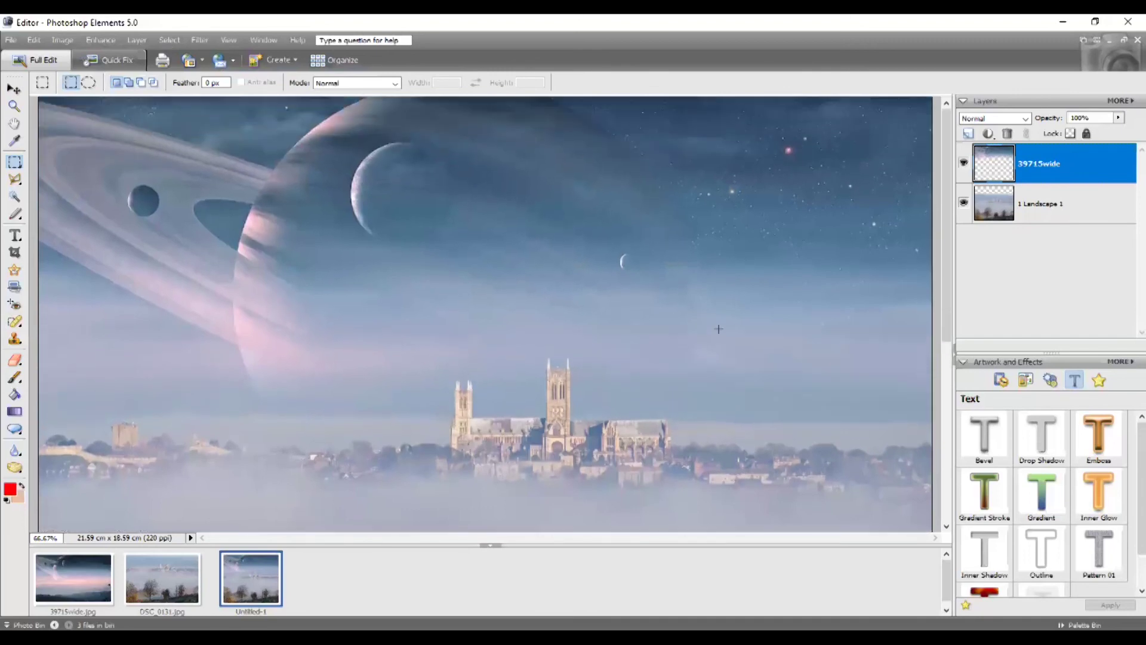
{"action": "scroll", "coordinate": [718, 329], "scroll_direction": "down", "scroll_amount": 2}
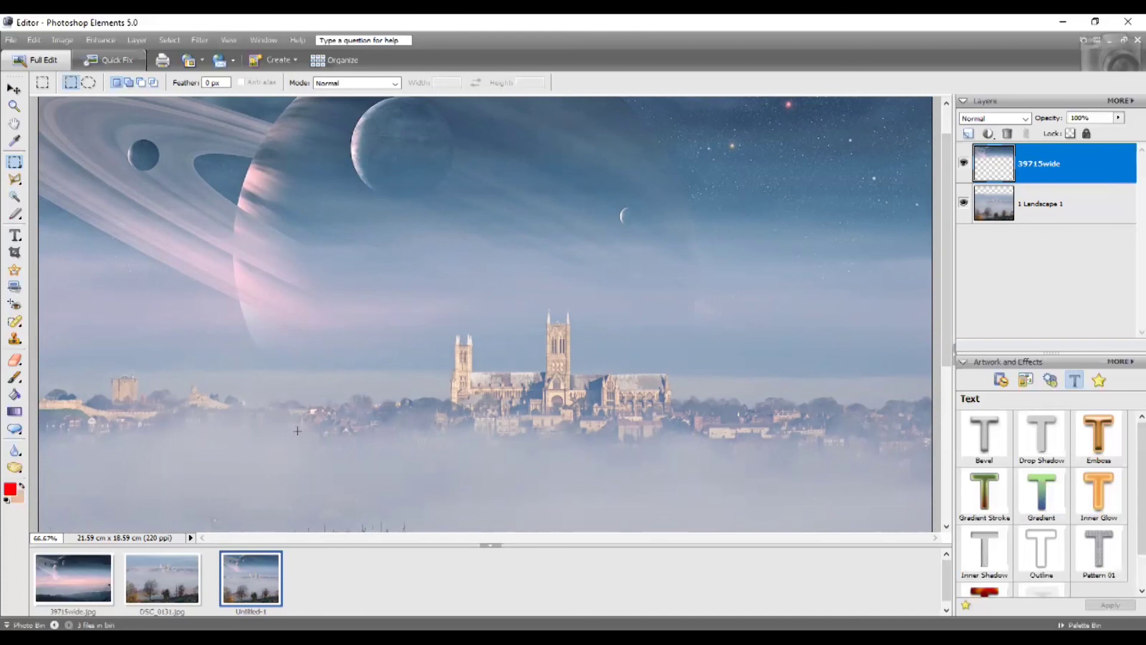
Fit the composite on screen and merge the visible planet and landscape layers into one.
{"action": "left_click", "coordinate": [229, 38]}
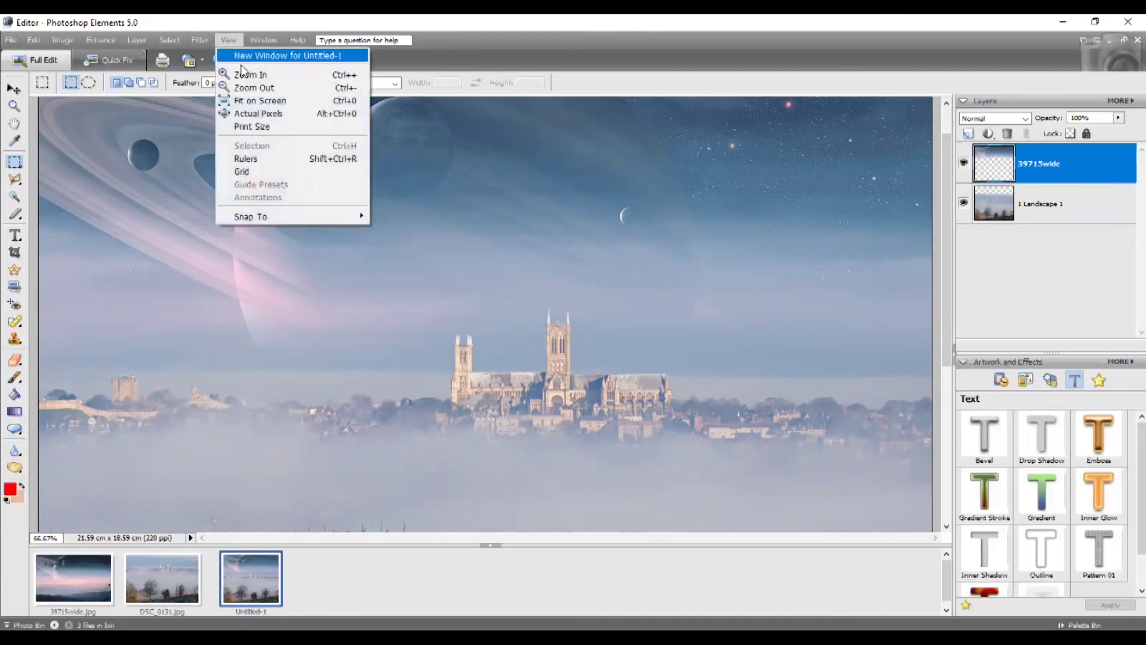
{"action": "left_click", "coordinate": [257, 101]}
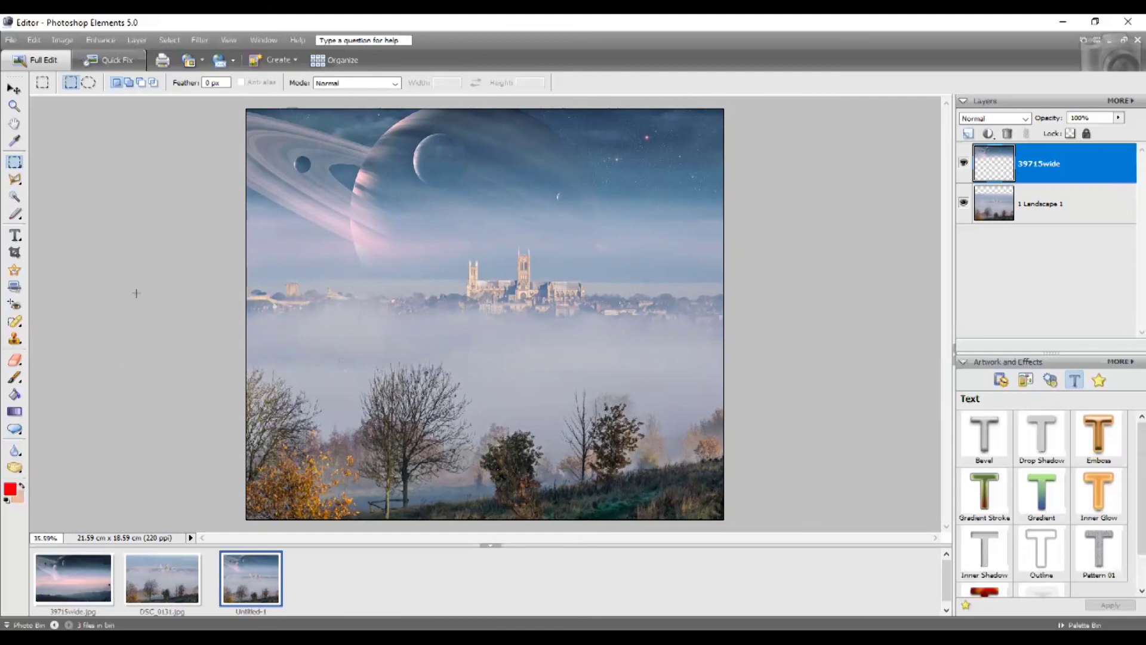
{"action": "left_click", "coordinate": [137, 40]}
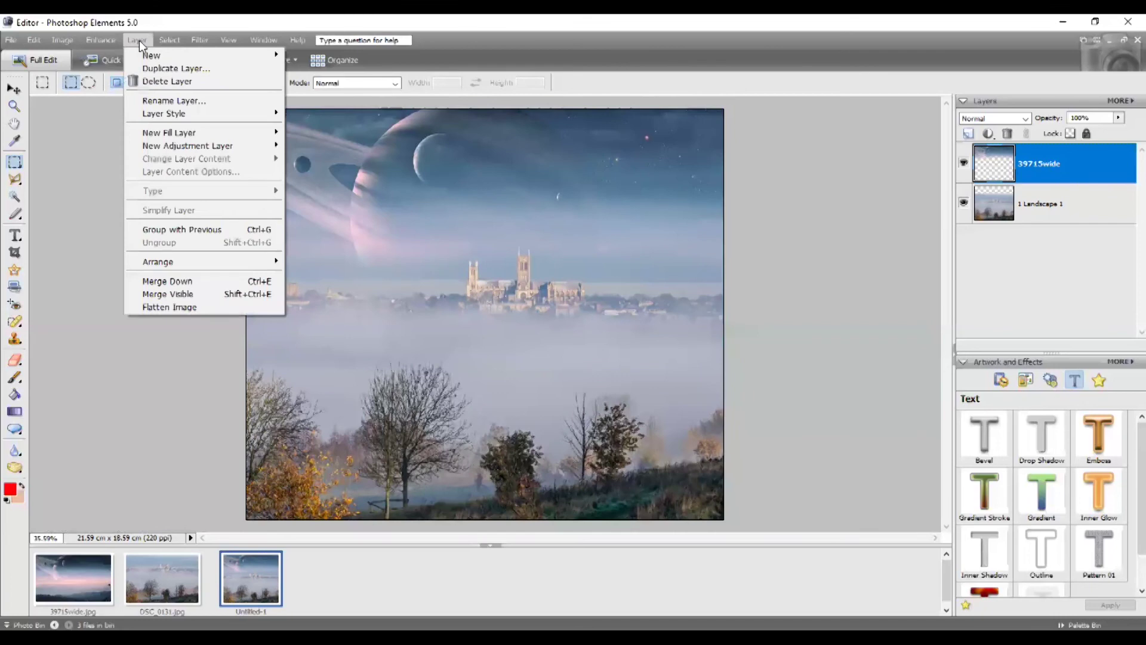
{"action": "left_click", "coordinate": [186, 294]}
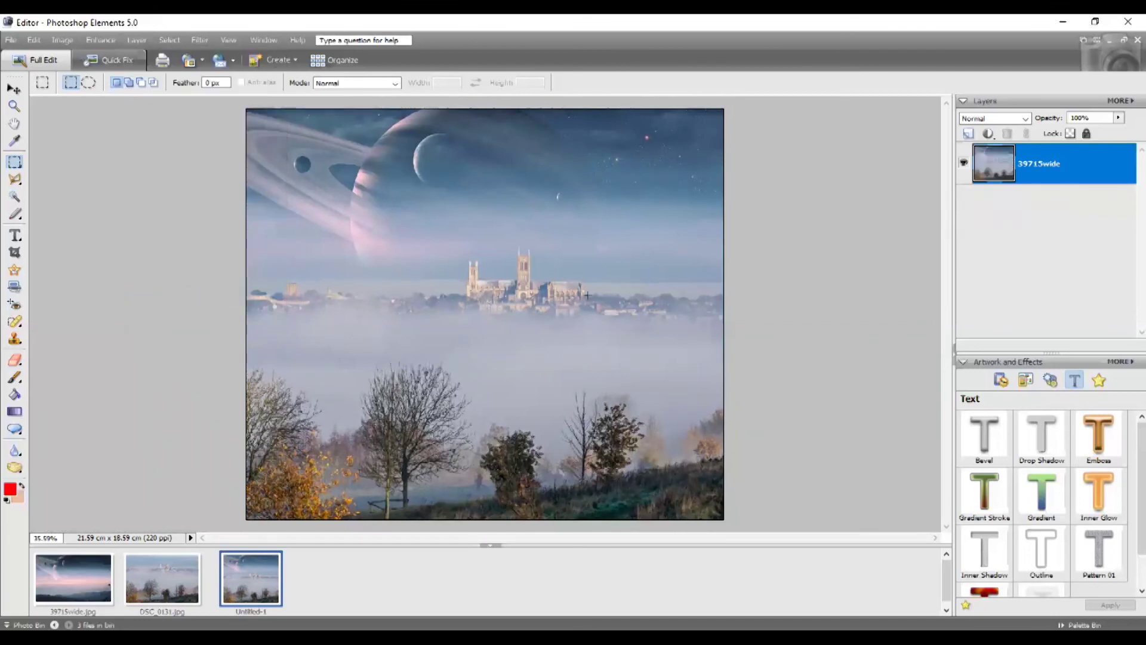